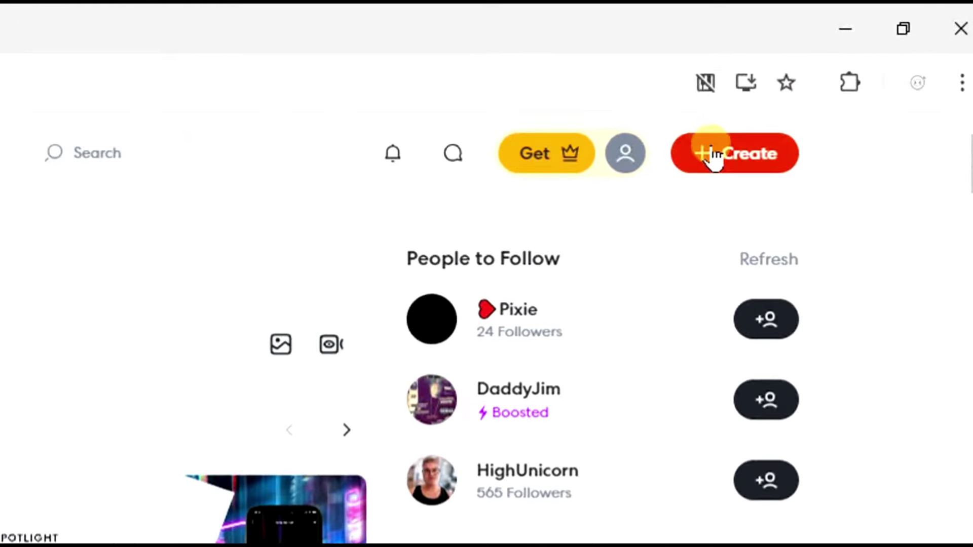
Start a new studio project with a Sampler track, blocking microphone access.
{"action": "left_click", "coordinate": [713, 154]}
{"action": "left_click", "coordinate": [591, 272]}
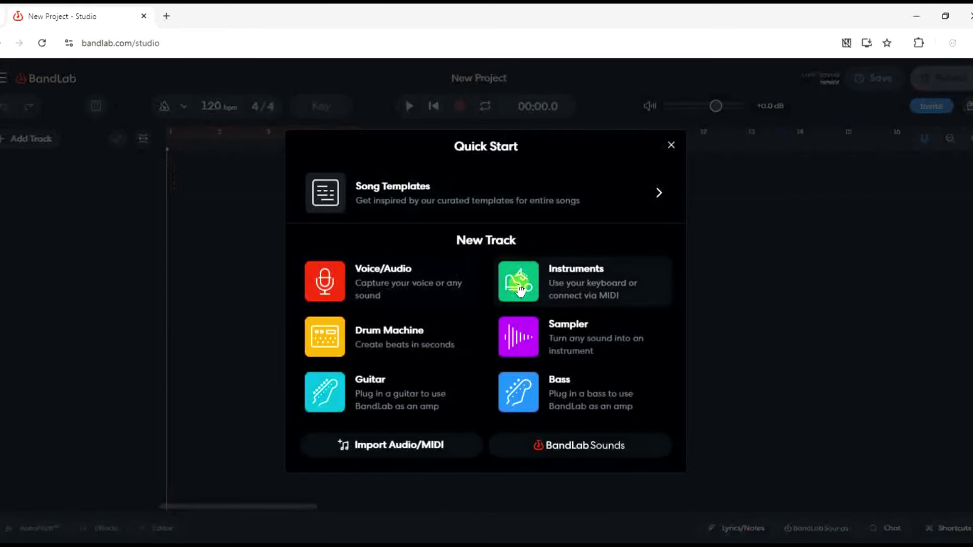
{"action": "left_click", "coordinate": [571, 335]}
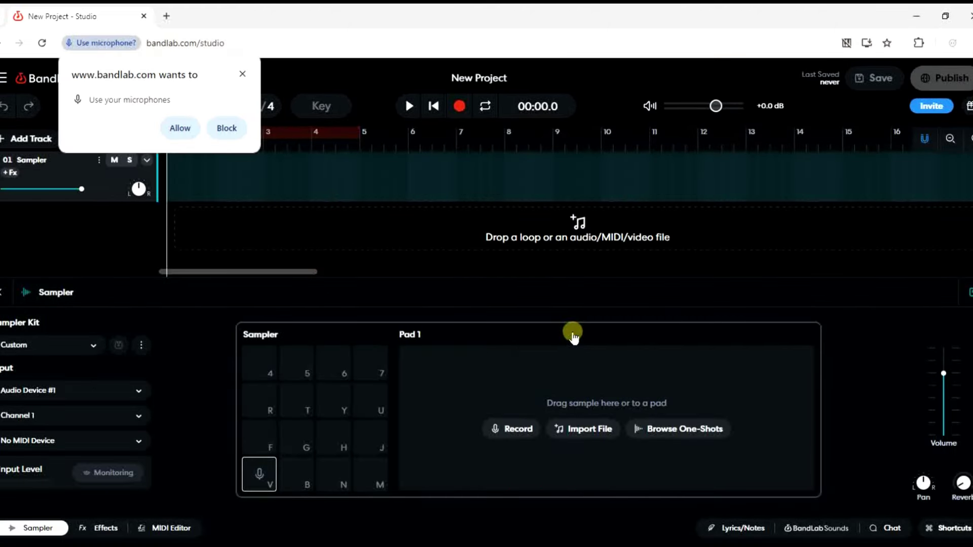
{"action": "left_click", "coordinate": [698, 450]}
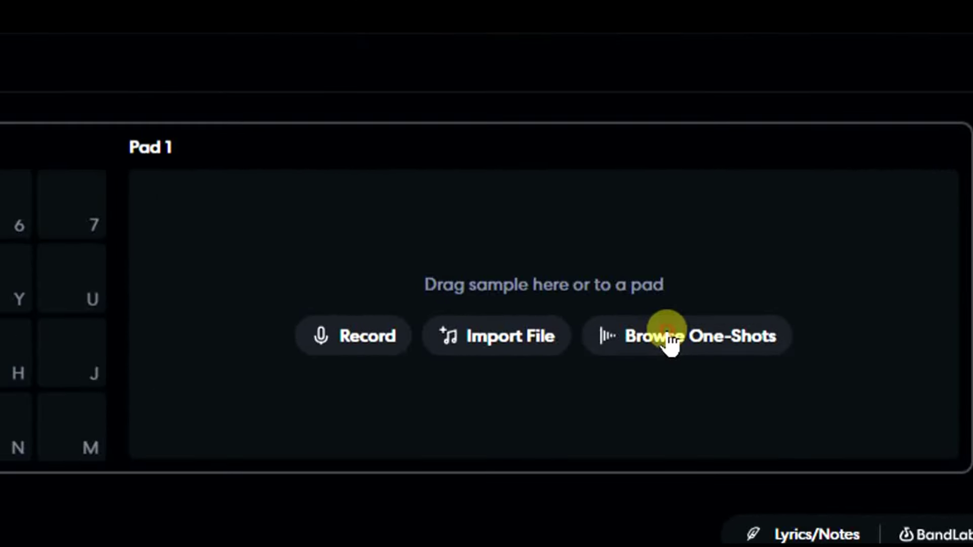
Open the One-Shots sound library and search it for 'phonk' sample packs.
{"action": "left_click", "coordinate": [676, 429]}
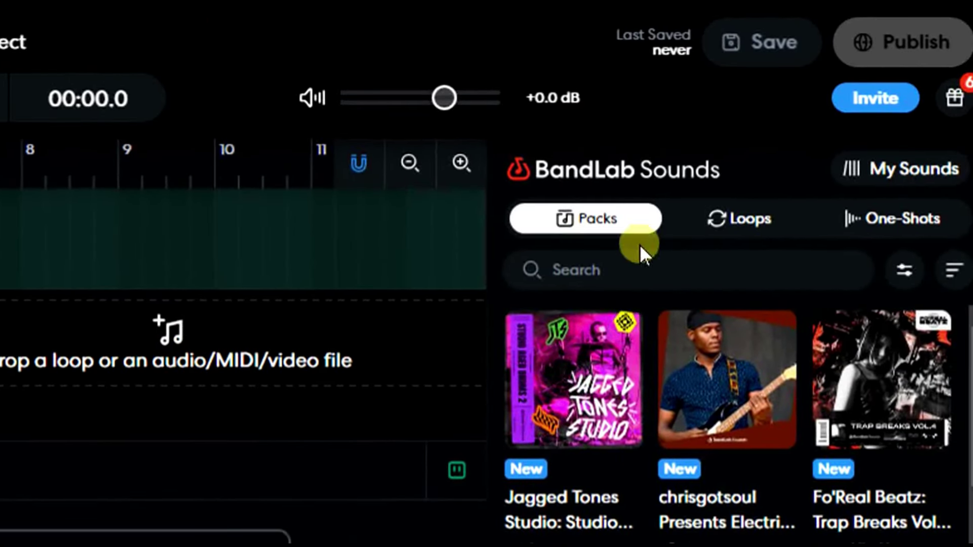
{"action": "left_click", "coordinate": [629, 256]}
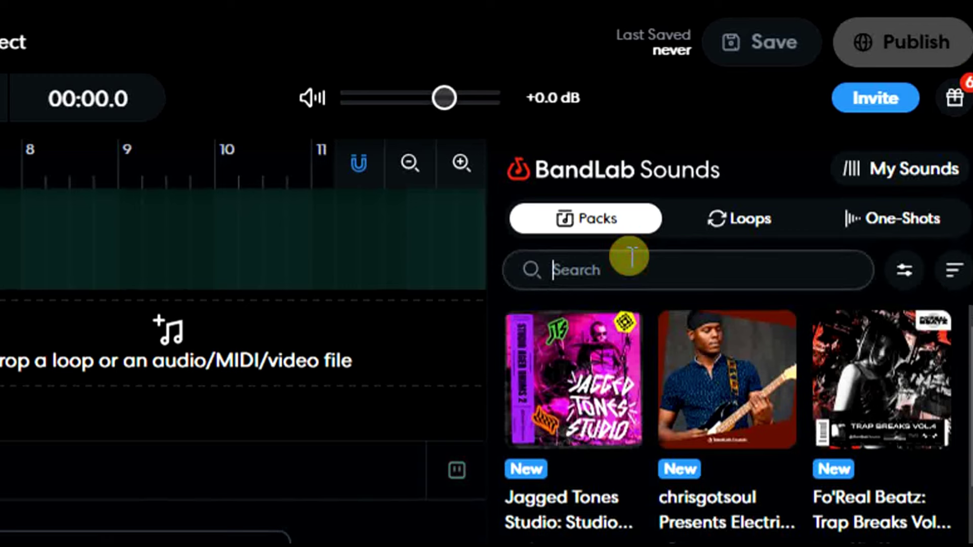
{"action": "type", "text": "phonk"}
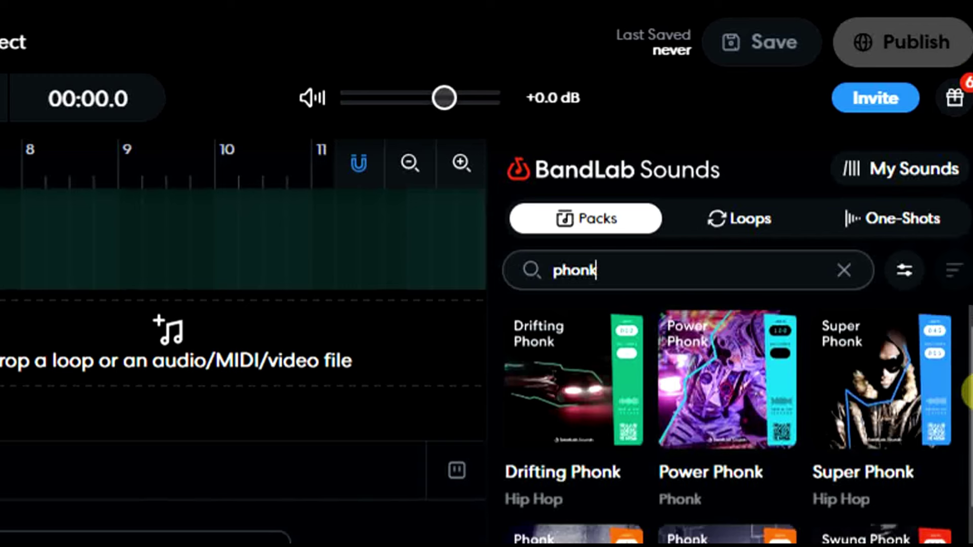
{"action": "scroll", "coordinate": [965, 393], "scroll_direction": "down", "scroll_amount": 3}
{"action": "scroll", "coordinate": [966, 393], "scroll_direction": "down", "scroll_amount": 3}
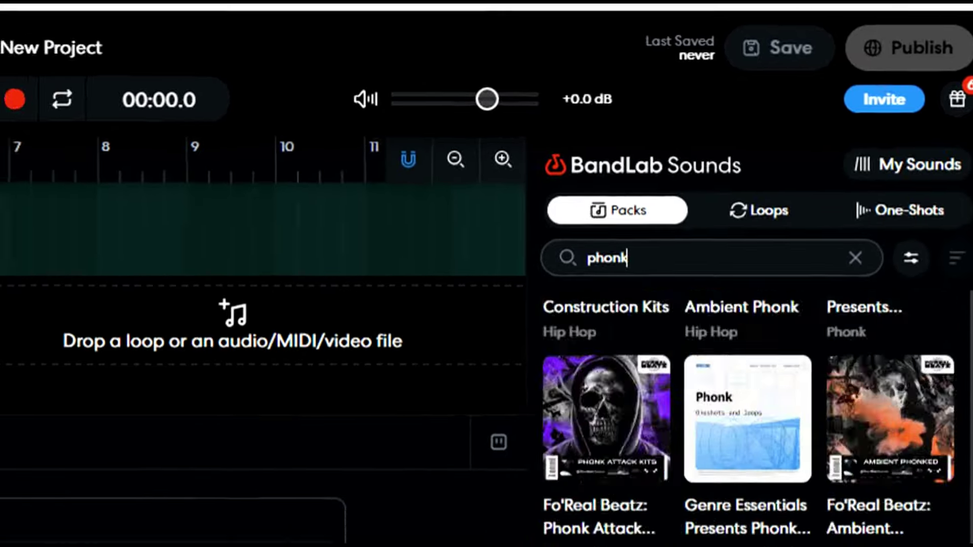
{"action": "scroll", "coordinate": [856, 360], "scroll_direction": "up", "scroll_amount": 5}
{"action": "scroll", "coordinate": [856, 360], "scroll_direction": "up", "scroll_amount": 1}
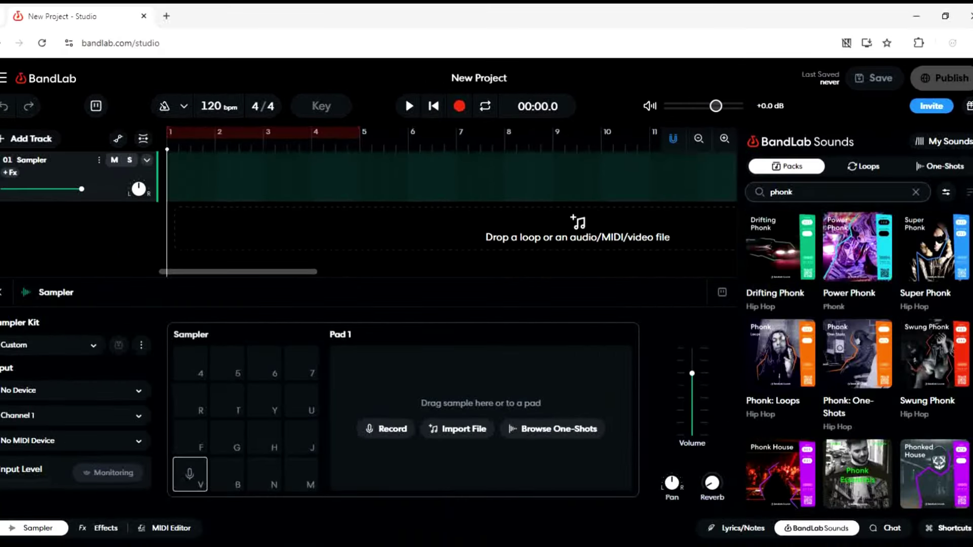
{"action": "key", "text": "Return"}
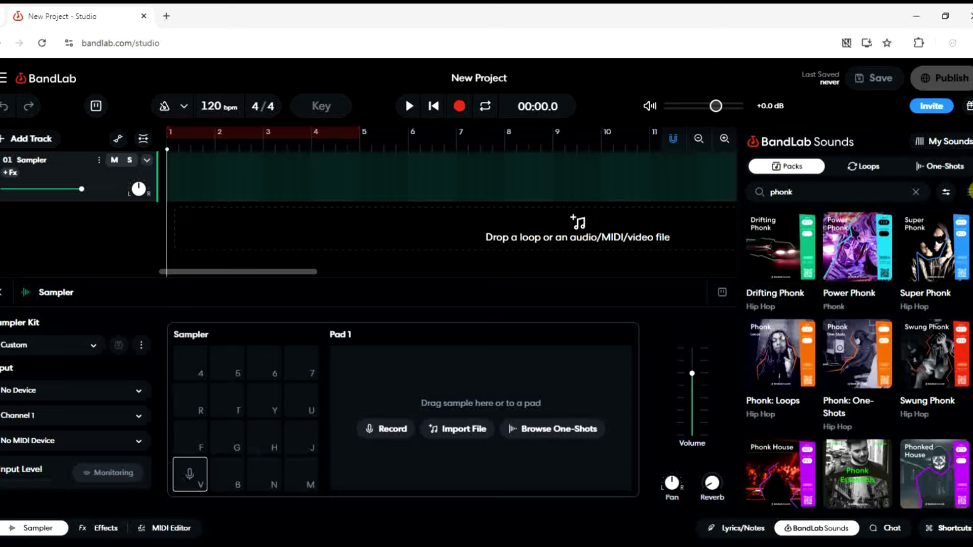
{"action": "mouse_move", "coordinate": [857, 247]}
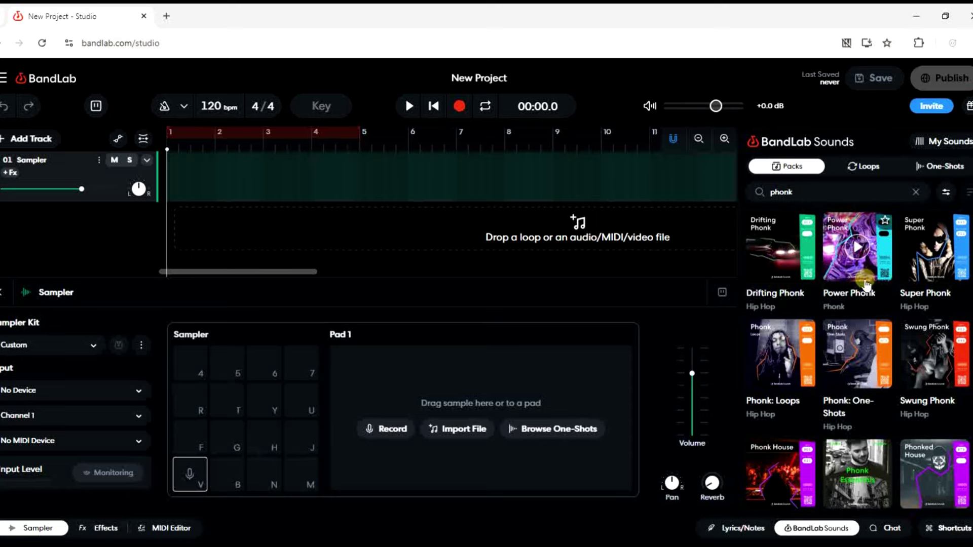
Open the Power Phonk sample pack and browse its loop list.
{"action": "left_click", "coordinate": [840, 279]}
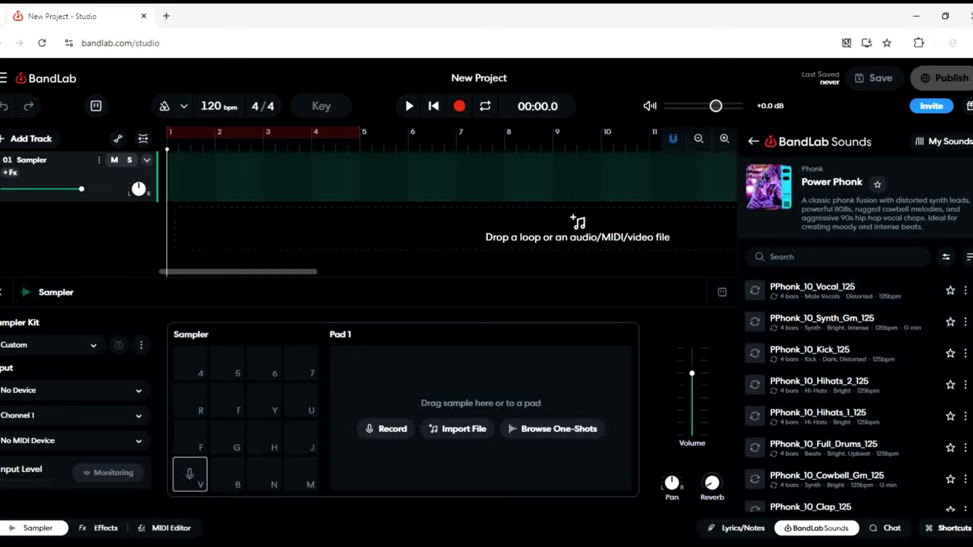
{"action": "scroll", "coordinate": [856, 392], "scroll_direction": "down", "scroll_amount": 1}
{"action": "scroll", "coordinate": [856, 392], "scroll_direction": "down", "scroll_amount": 3}
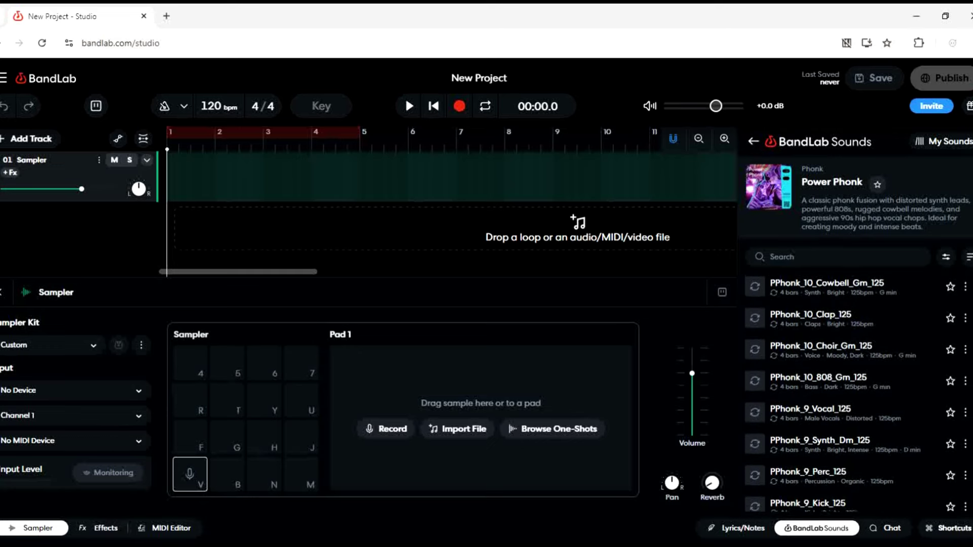
{"action": "scroll", "coordinate": [857, 393], "scroll_direction": "down", "scroll_amount": 1}
{"action": "scroll", "coordinate": [857, 392], "scroll_direction": "down", "scroll_amount": 1}
{"action": "scroll", "coordinate": [857, 392], "scroll_direction": "up", "scroll_amount": 5}
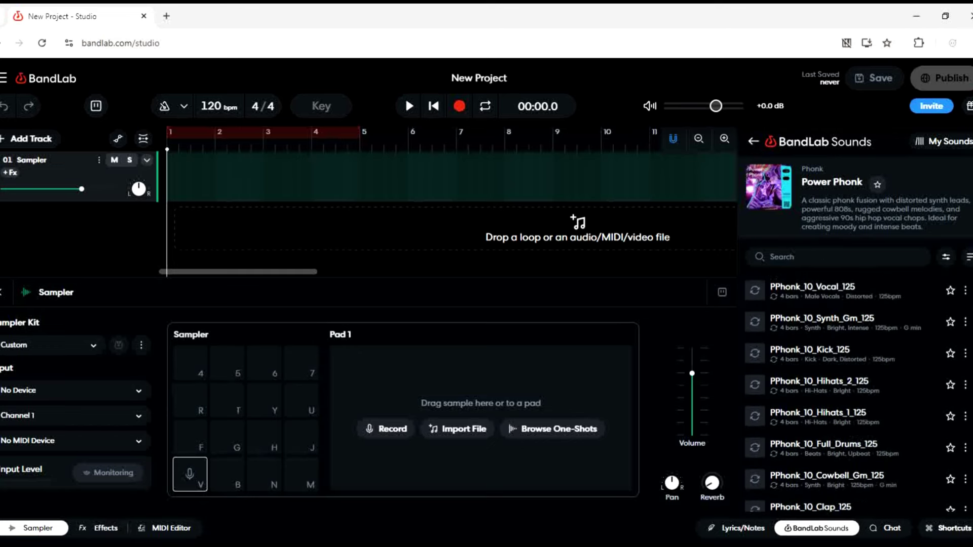
{"action": "mouse_move", "coordinate": [806, 291]}
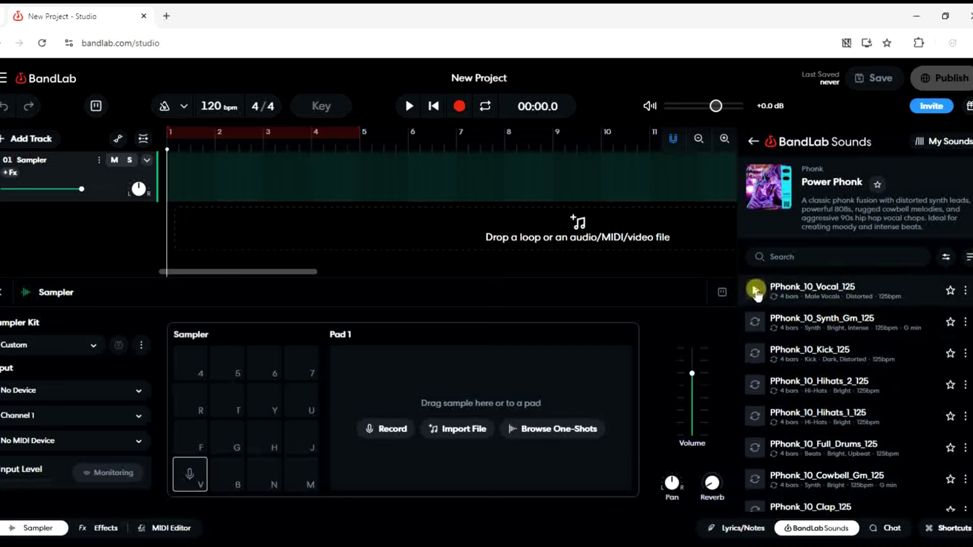
Preview the PPhonk_10 Vocal_125, Synth_Gm_125 and Kick_125 loops.
{"action": "left_click", "coordinate": [755, 290]}
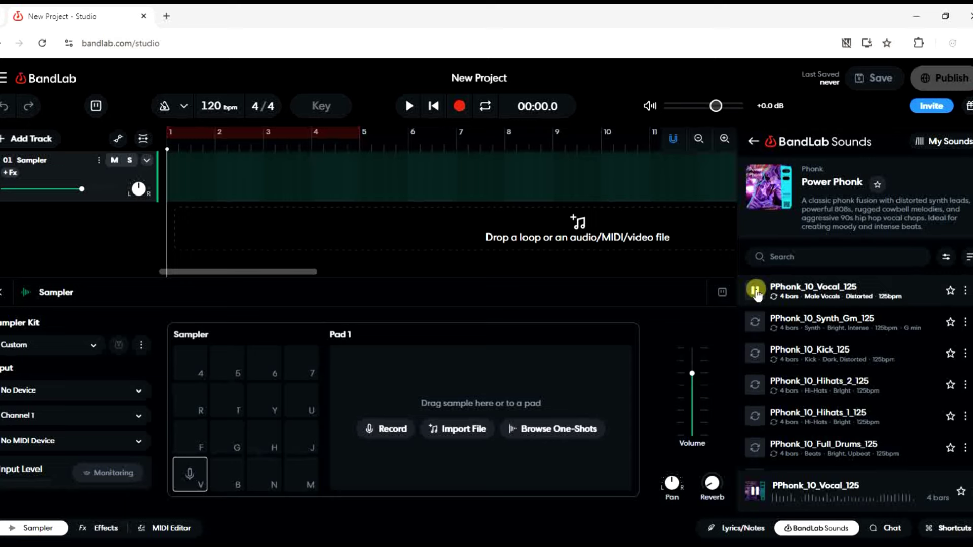
{"action": "left_click", "coordinate": [756, 322]}
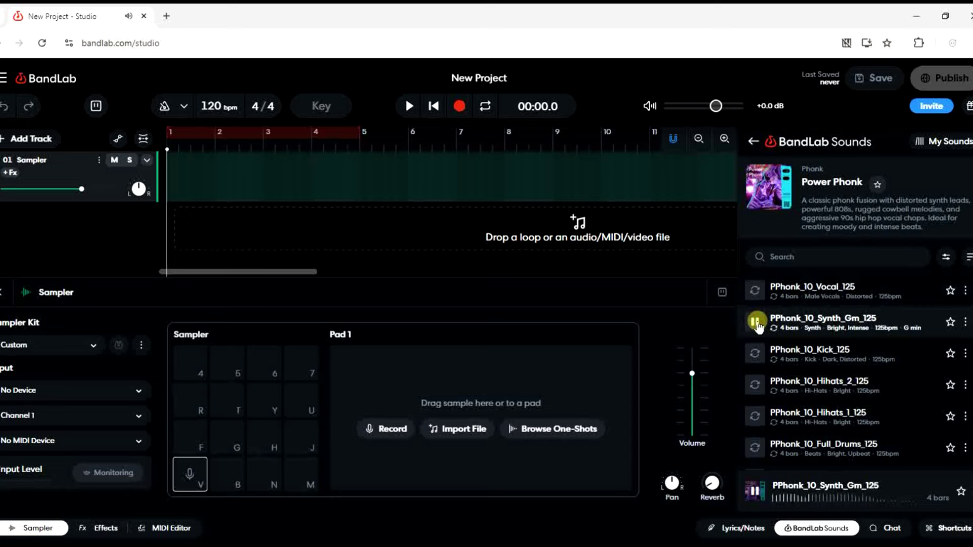
{"action": "left_click", "coordinate": [755, 322]}
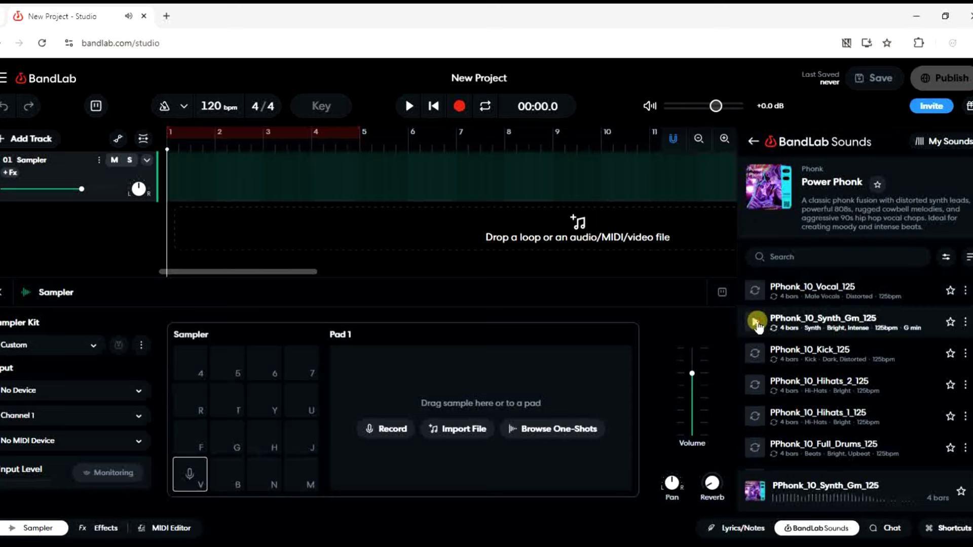
{"action": "left_click", "coordinate": [755, 354]}
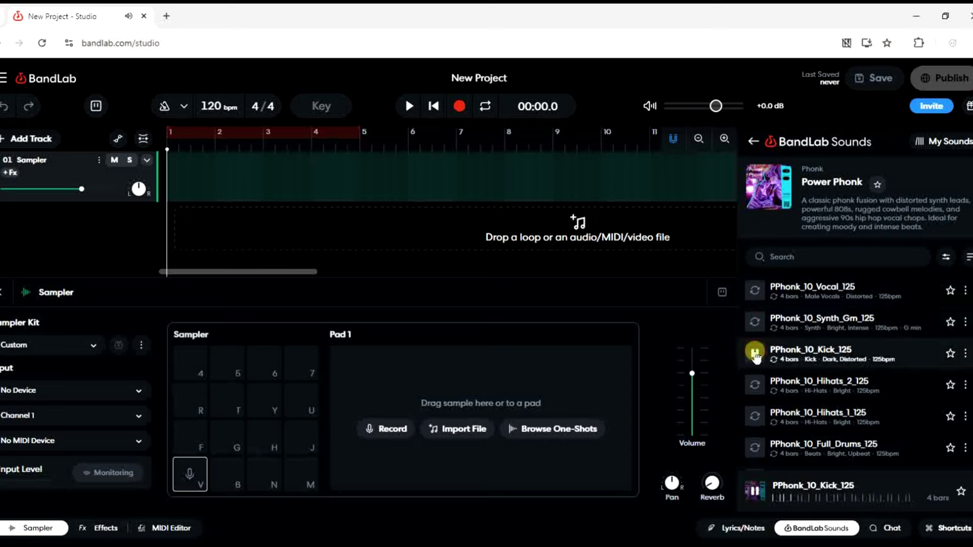
{"action": "left_click", "coordinate": [755, 353]}
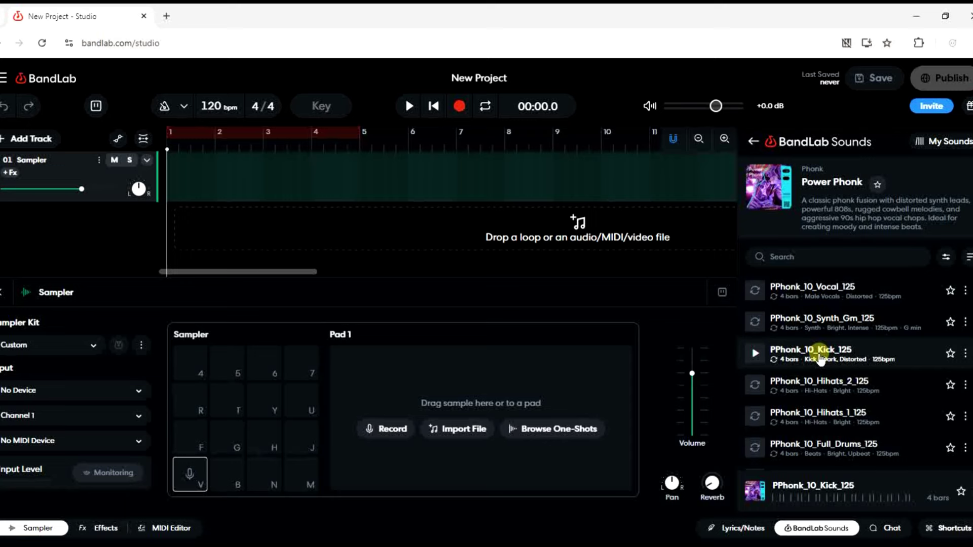
Place PPhonk_10_Kick_125 at bar 1 on a new track at 125 bpm and play it back.
{"action": "mouse_move", "coordinate": [818, 356]}
{"action": "left_mouse_down"}
{"action": "mouse_move", "coordinate": [561, 229]}
{"action": "mouse_move", "coordinate": [447, 217]}
{"action": "mouse_move", "coordinate": [176, 216]}
{"action": "left_mouse_up"}
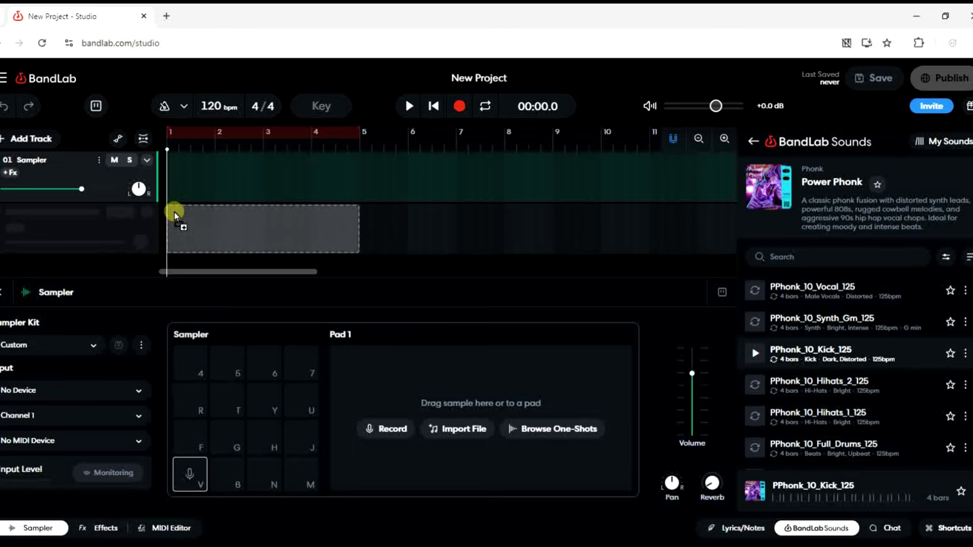
{"action": "left_click_drag", "start_coordinate": [174, 211], "coordinate": [174, 212]}
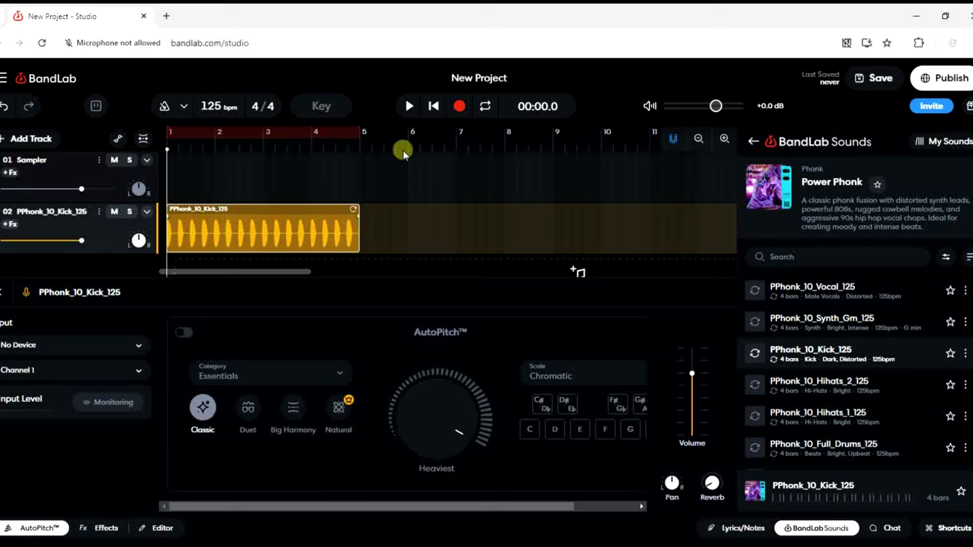
{"action": "left_click", "coordinate": [408, 106]}
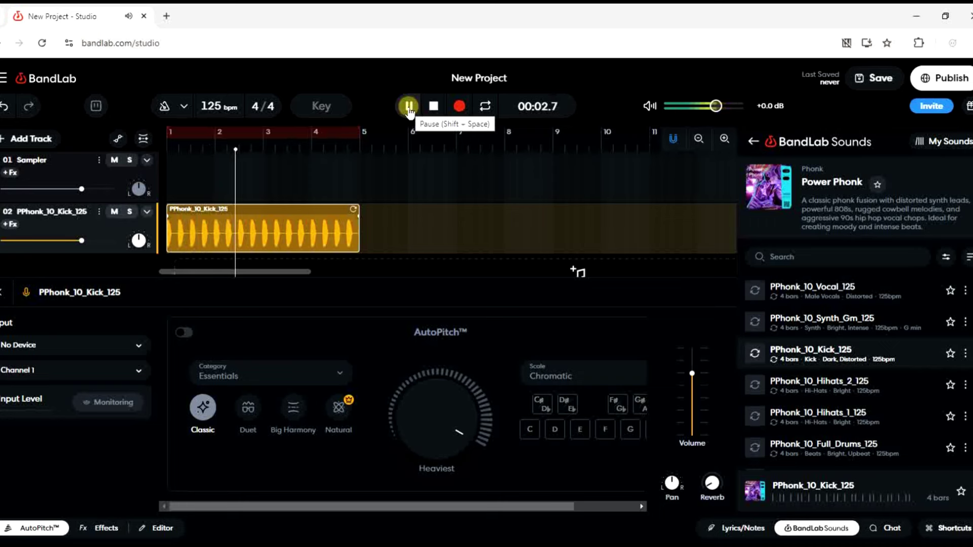
{"action": "left_click", "coordinate": [409, 107]}
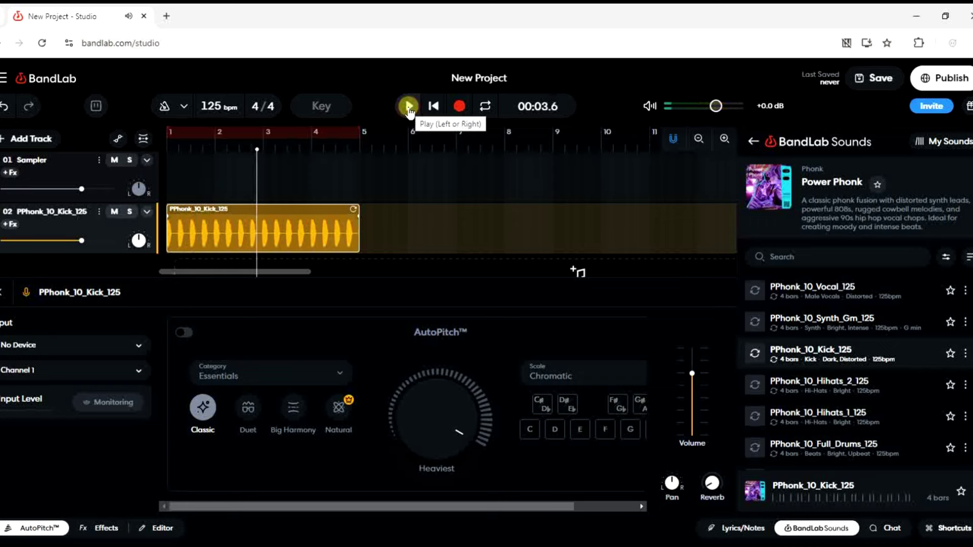
{"action": "left_click", "coordinate": [509, 198]}
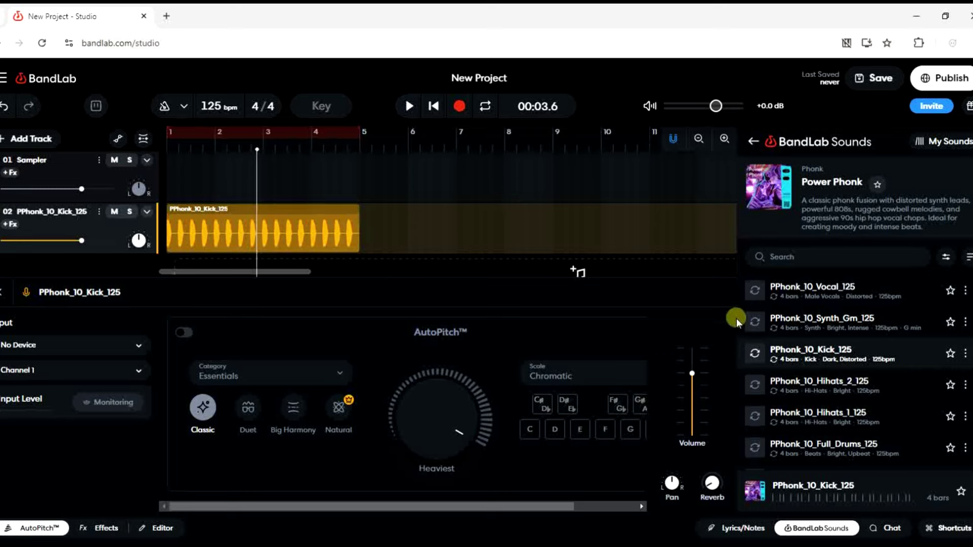
{"action": "left_click", "coordinate": [754, 385]}
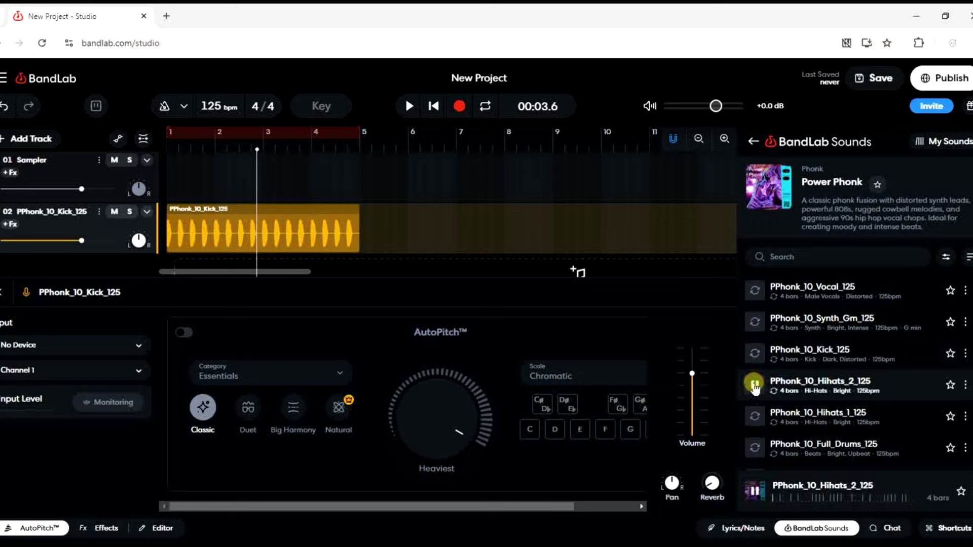
{"action": "left_click", "coordinate": [754, 386]}
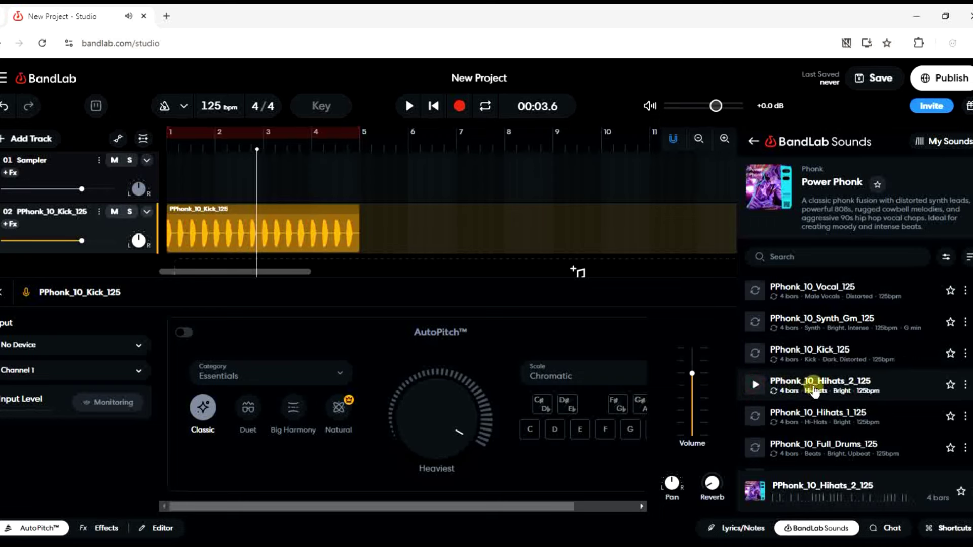
{"action": "mouse_move", "coordinate": [814, 391]}
{"action": "left_mouse_down"}
{"action": "mouse_move", "coordinate": [556, 263]}
{"action": "mouse_move", "coordinate": [217, 258]}
{"action": "left_mouse_up"}
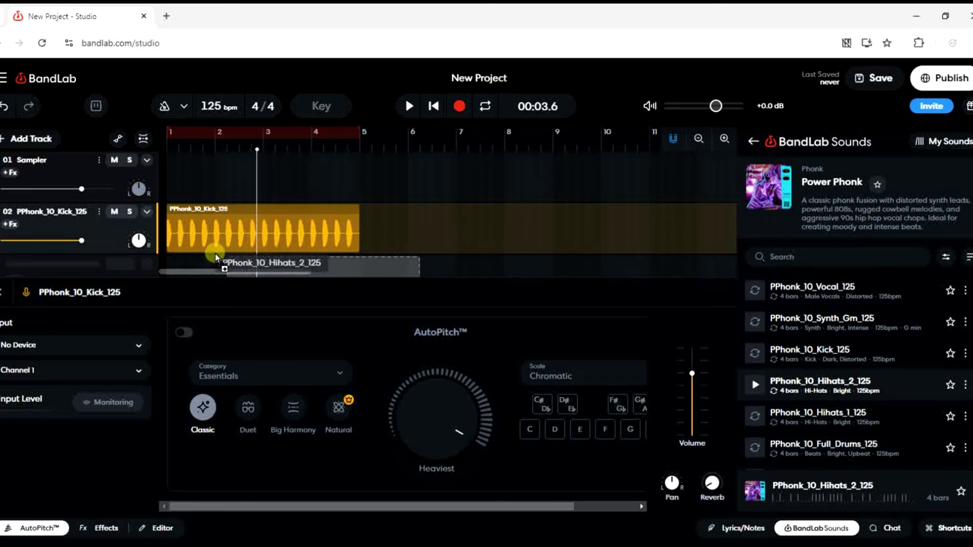
{"action": "left_click_drag", "start_coordinate": [216, 257], "coordinate": [200, 255]}
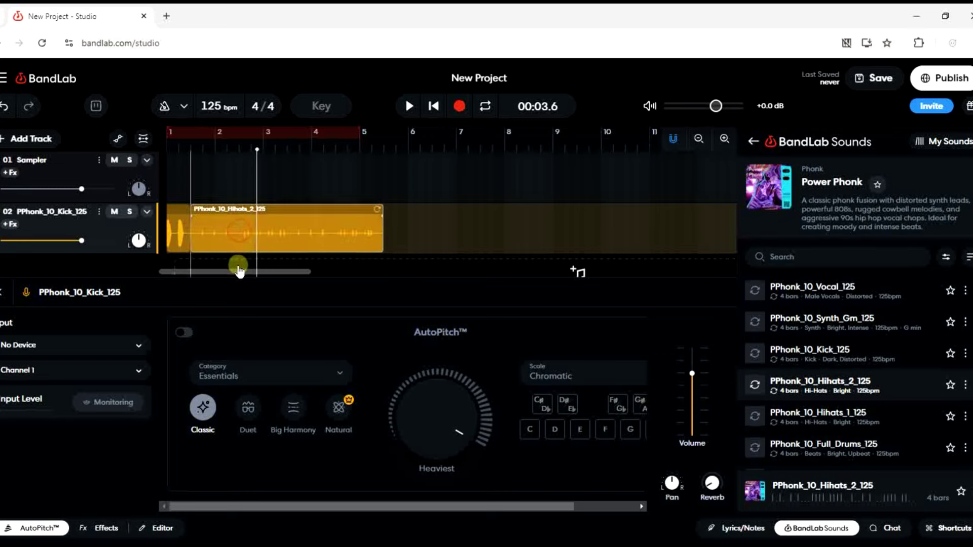
{"action": "scroll", "coordinate": [238, 267], "scroll_direction": "down", "scroll_amount": 1}
{"action": "mouse_move", "coordinate": [331, 191]}
{"action": "left_mouse_down"}
{"action": "mouse_move", "coordinate": [652, 181]}
{"action": "mouse_move", "coordinate": [592, 181]}
{"action": "mouse_move", "coordinate": [360, 219]}
{"action": "mouse_move", "coordinate": [291, 203]}
{"action": "left_mouse_up"}
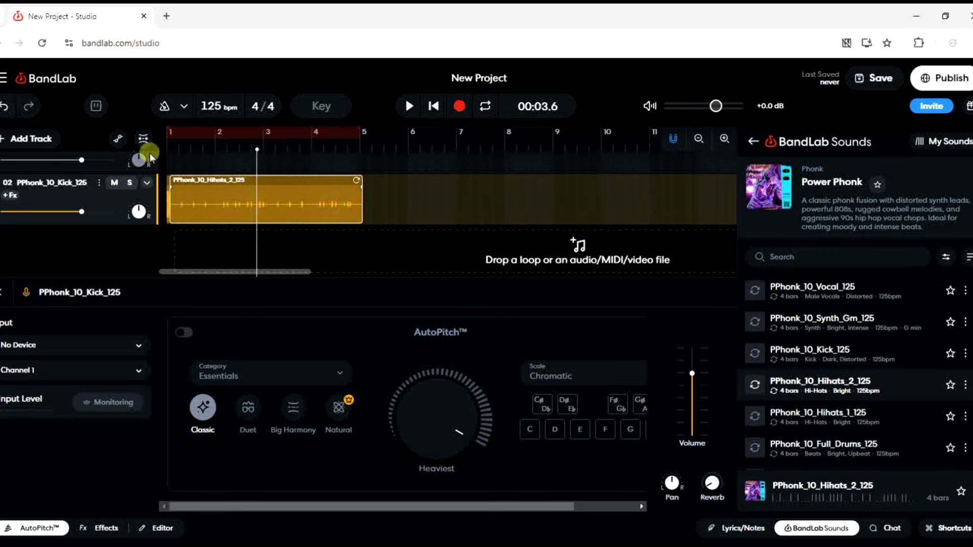
{"action": "left_click", "coordinate": [3, 107]}
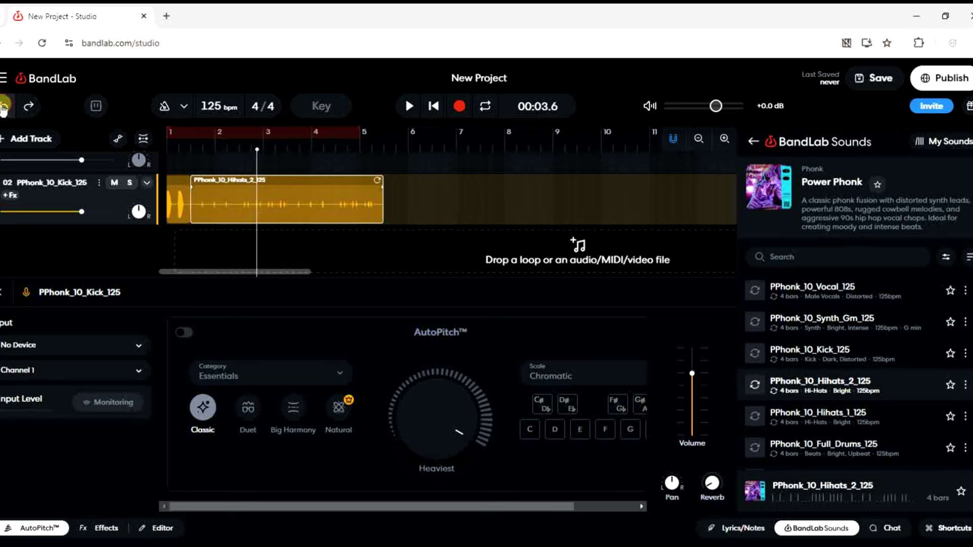
{"action": "left_click", "coordinate": [3, 107]}
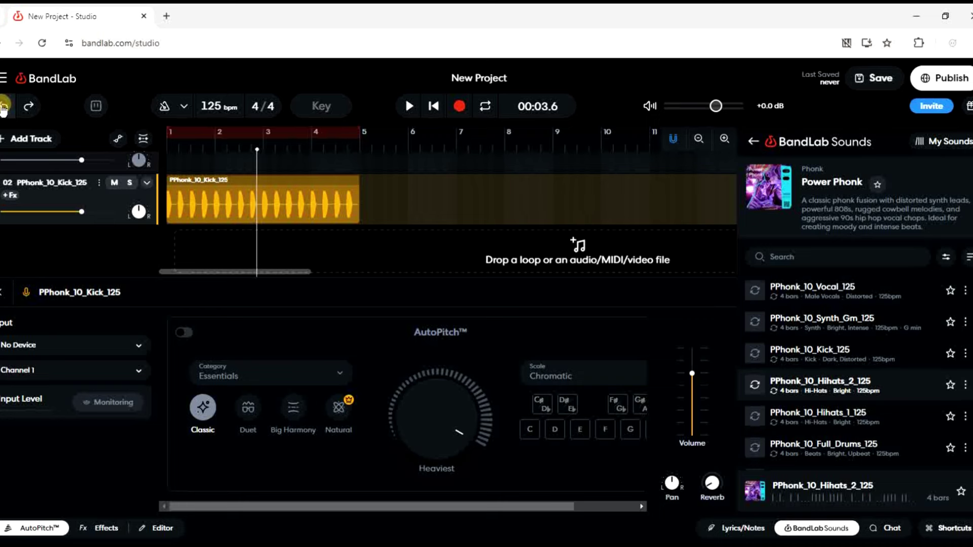
Undo, re-place PPhonk_10_Kick_125, and add PPhonk_10_Hihats_2_125 on a third track below.
{"action": "left_click", "coordinate": [3, 107]}
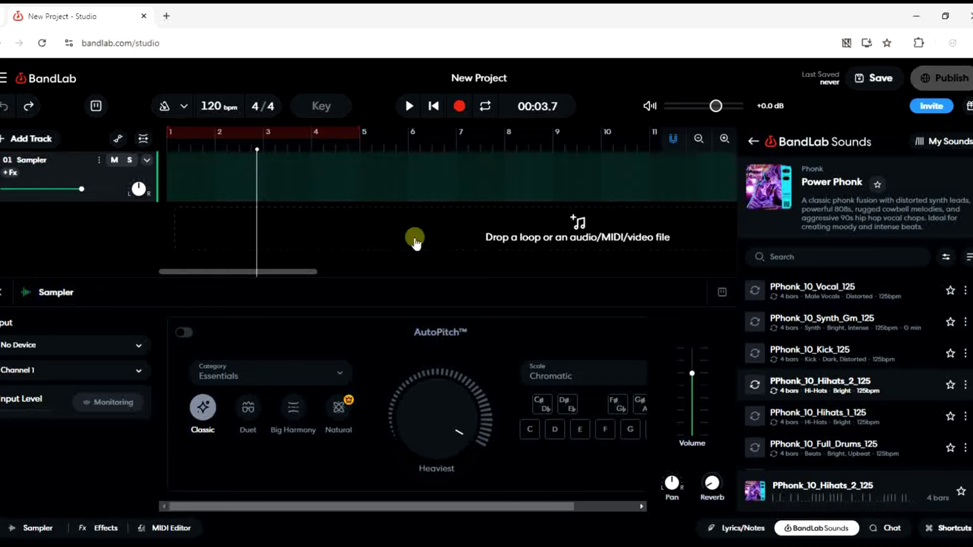
{"action": "mouse_move", "coordinate": [807, 350]}
{"action": "left_mouse_down"}
{"action": "mouse_move", "coordinate": [702, 271]}
{"action": "mouse_move", "coordinate": [178, 221]}
{"action": "left_mouse_up"}
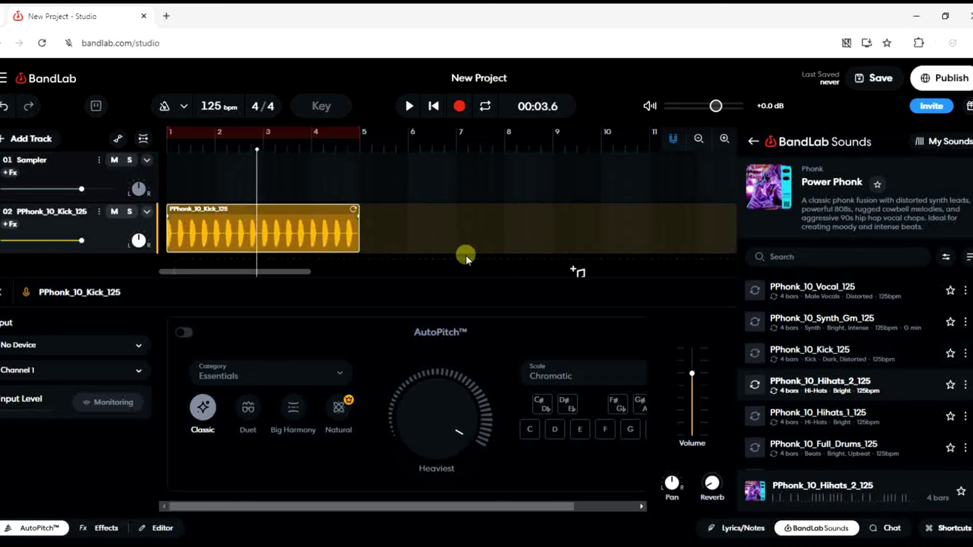
{"action": "mouse_move", "coordinate": [820, 385]}
{"action": "mouse_move", "coordinate": [781, 391]}
{"action": "left_mouse_down"}
{"action": "mouse_move", "coordinate": [473, 264]}
{"action": "mouse_move", "coordinate": [222, 261]}
{"action": "left_mouse_up"}
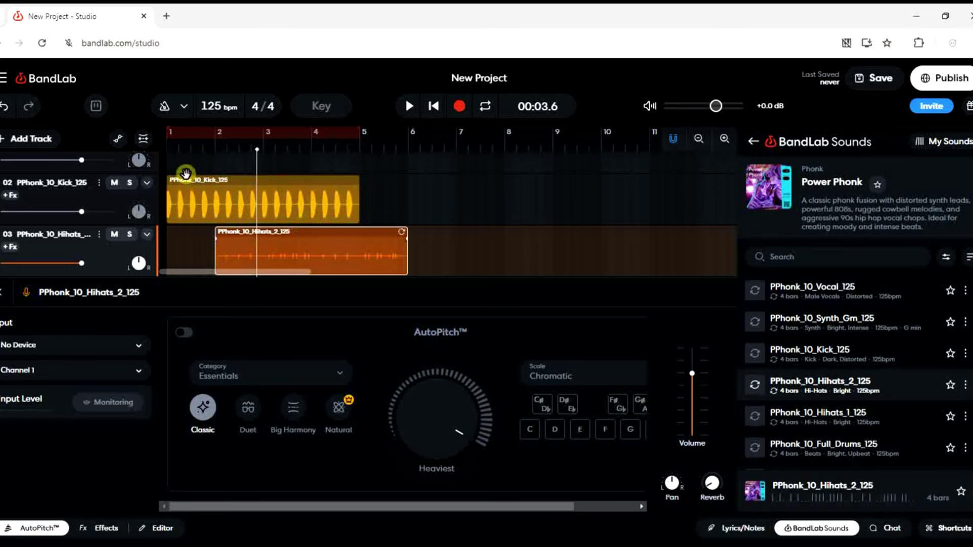
{"action": "left_click", "coordinate": [169, 166]}
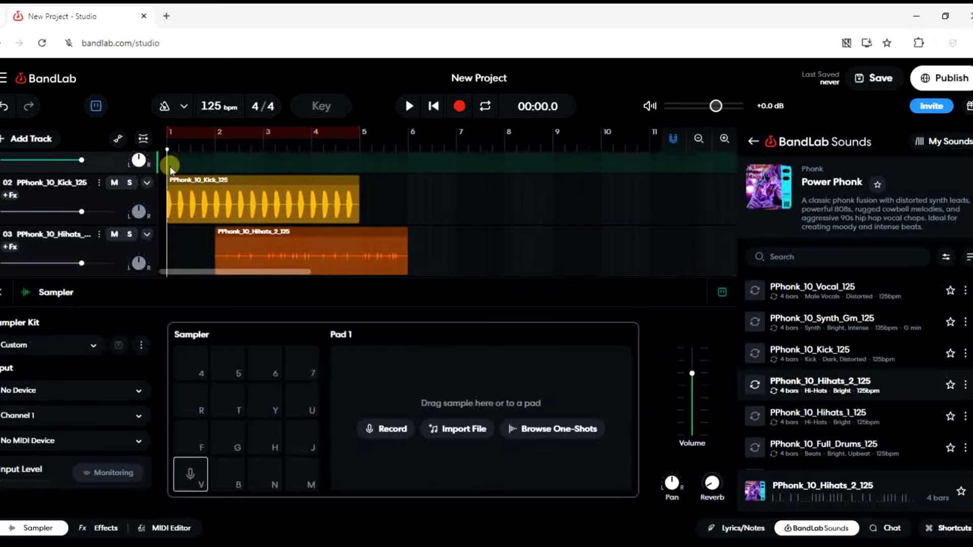
{"action": "left_click", "coordinate": [410, 107]}
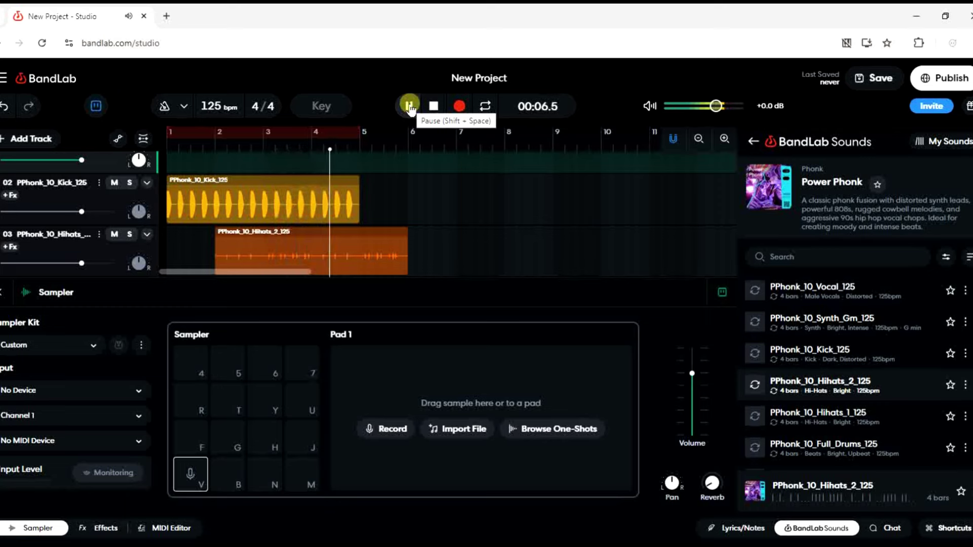
{"action": "left_click", "coordinate": [410, 108]}
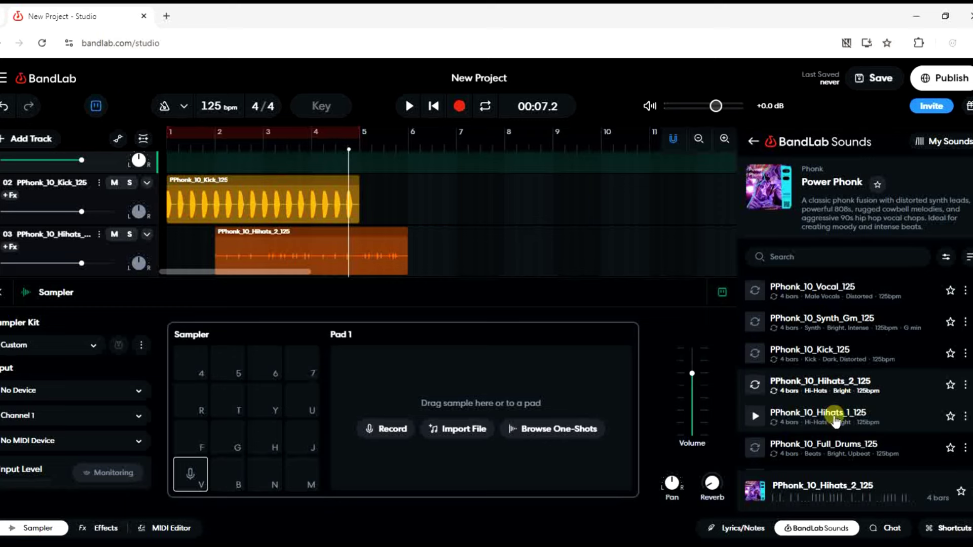
{"action": "mouse_move", "coordinate": [825, 448]}
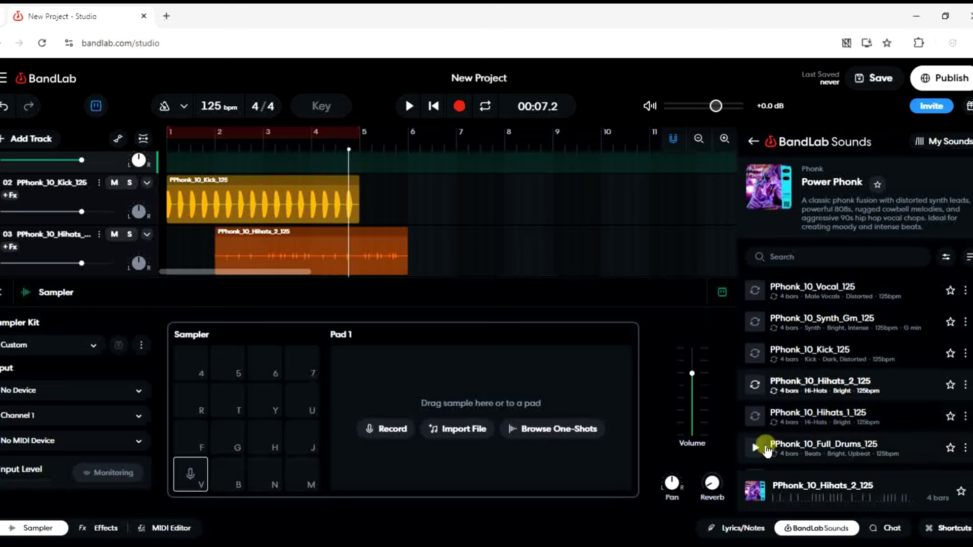
Preview PPhonk_10_Full_Drums_125 and place it at bar 1 on the hi-hat track.
{"action": "left_click", "coordinate": [755, 448]}
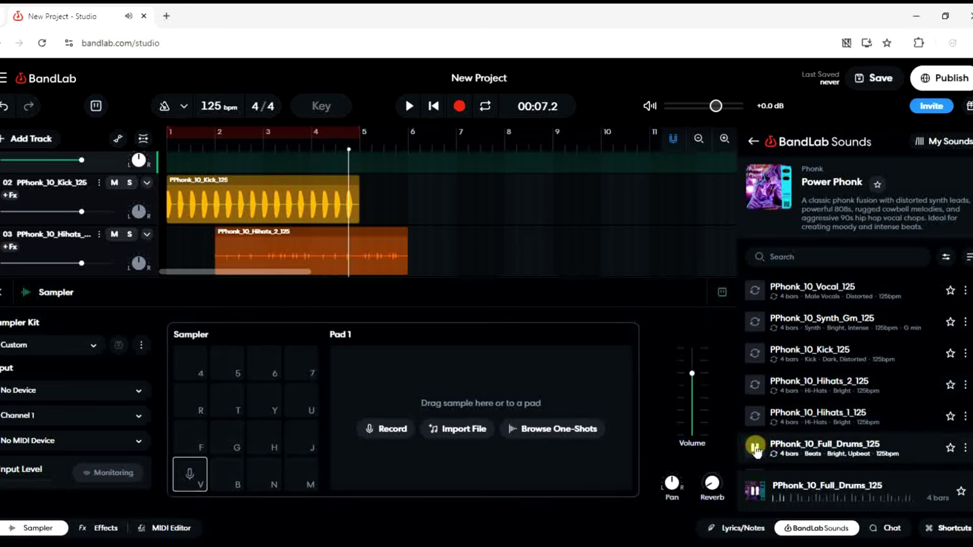
{"action": "left_click", "coordinate": [755, 448]}
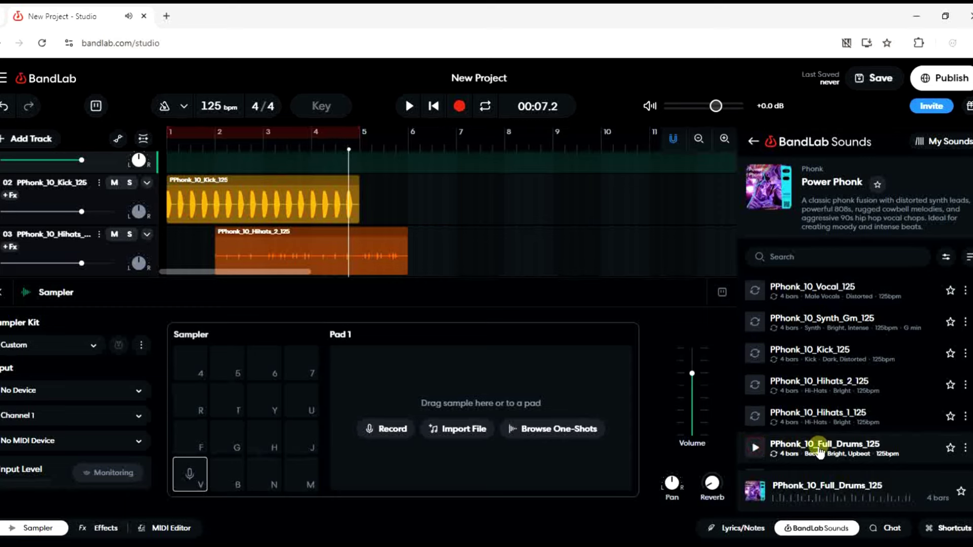
{"action": "mouse_move", "coordinate": [819, 450]}
{"action": "left_mouse_down"}
{"action": "mouse_move", "coordinate": [540, 278]}
{"action": "mouse_move", "coordinate": [244, 270]}
{"action": "mouse_move", "coordinate": [196, 258]}
{"action": "mouse_move", "coordinate": [170, 267]}
{"action": "left_mouse_up"}
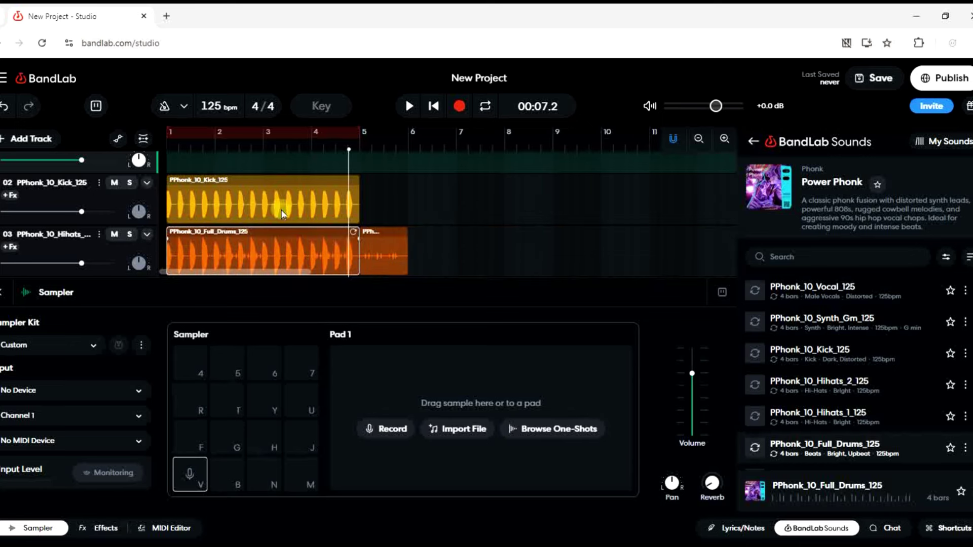
Play from the start while nudging the short leftover clip left against the full drums loop.
{"action": "left_click", "coordinate": [172, 162]}
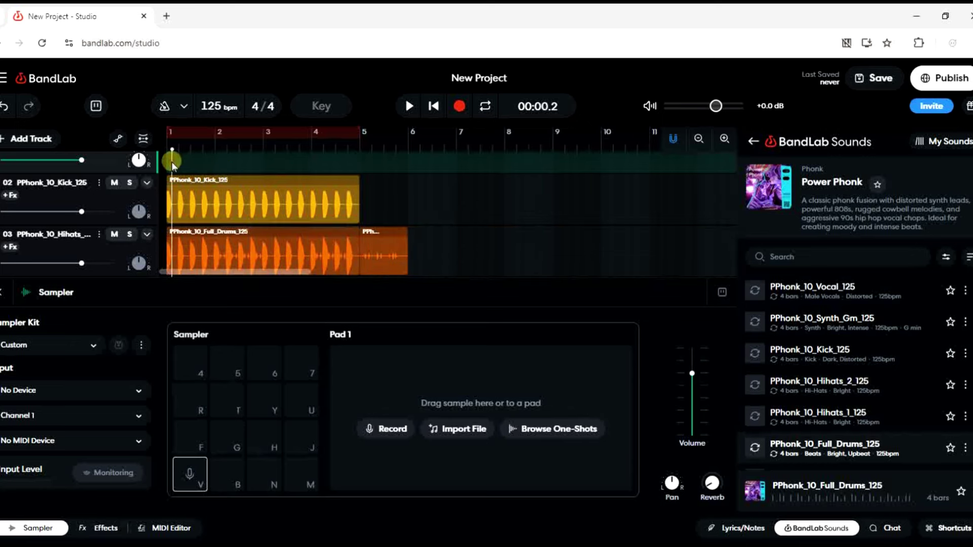
{"action": "left_click", "coordinate": [163, 161]}
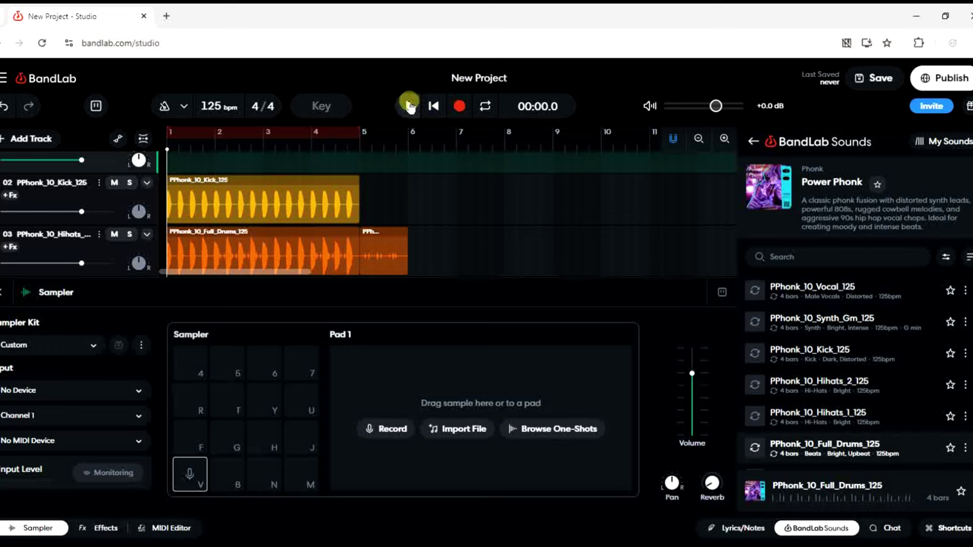
{"action": "left_click", "coordinate": [409, 106]}
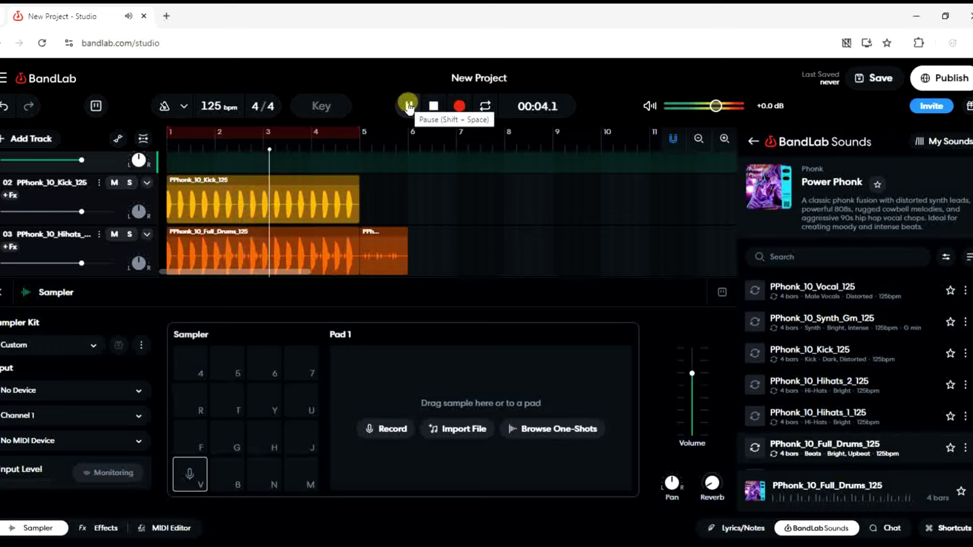
{"action": "left_click", "coordinate": [388, 249]}
{"action": "scroll", "coordinate": [389, 249], "scroll_direction": "down", "scroll_amount": 1}
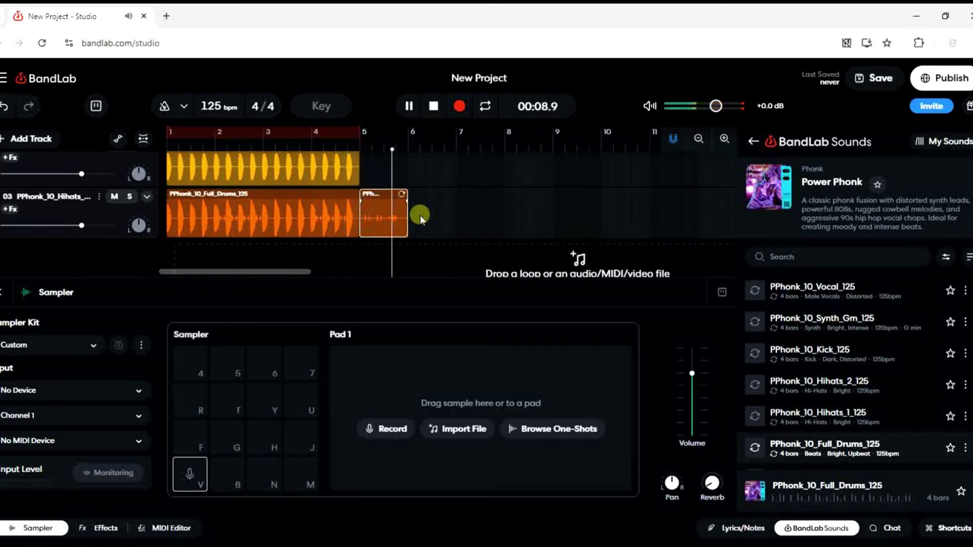
{"action": "left_click", "coordinate": [396, 212]}
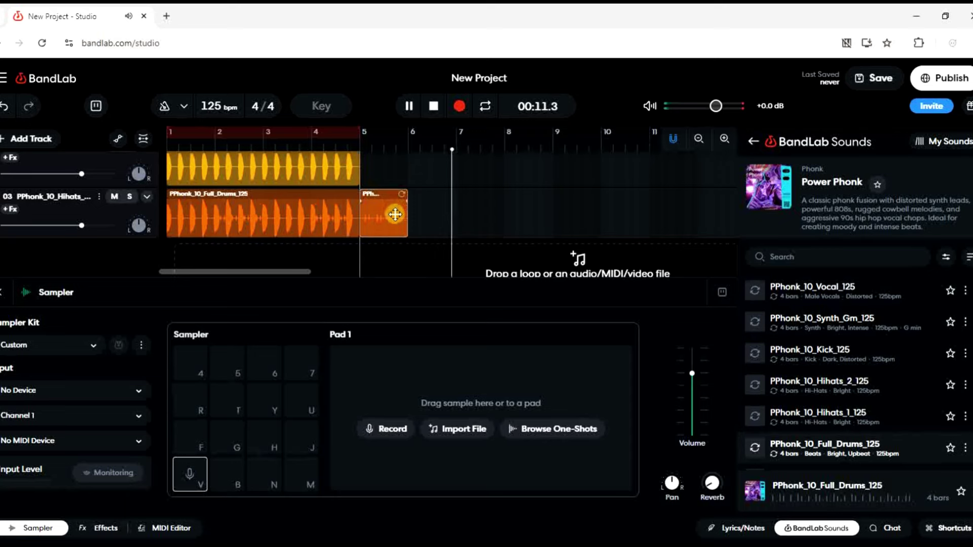
{"action": "left_click_drag", "start_coordinate": [395, 215], "coordinate": [391, 216]}
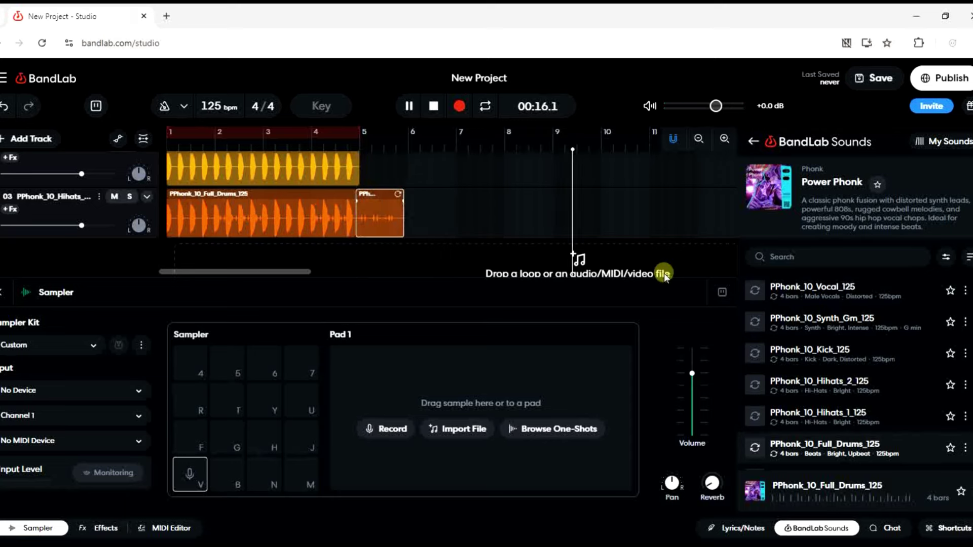
{"action": "left_click", "coordinate": [411, 106]}
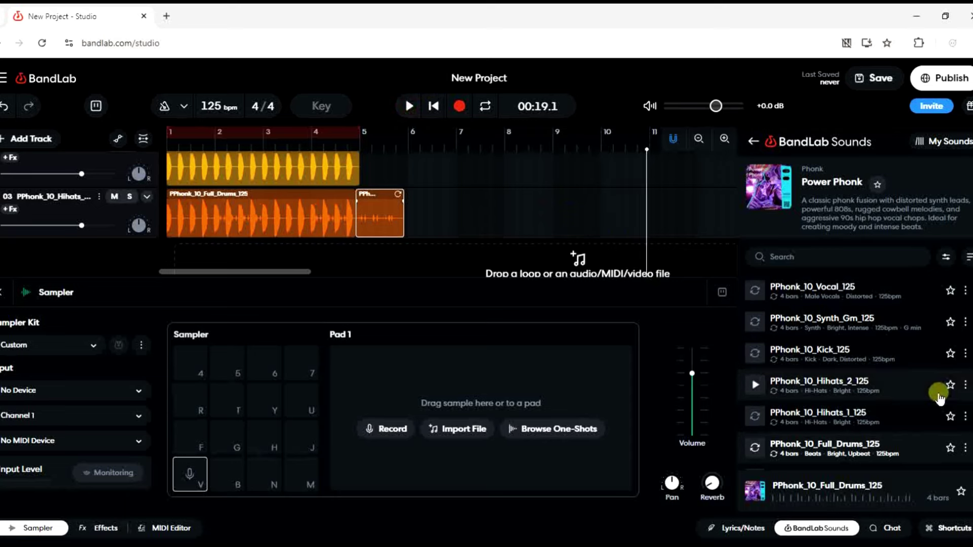
Add PPhonk_10_Clap_125 at bar 1 on a fourth track, play it, and reset the playhead.
{"action": "scroll", "coordinate": [969, 286], "scroll_direction": "down", "scroll_amount": 1}
{"action": "scroll", "coordinate": [969, 286], "scroll_direction": "down", "scroll_amount": 2}
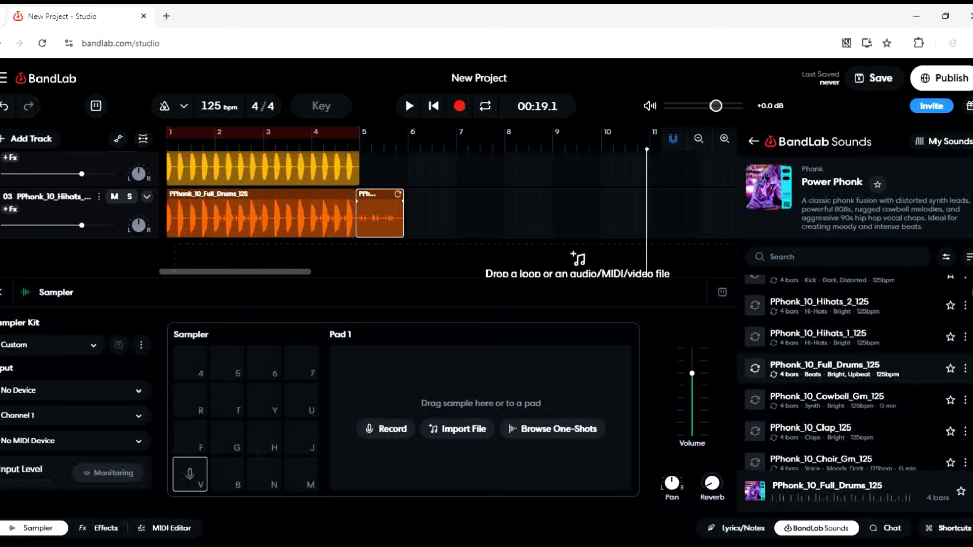
{"action": "mouse_move", "coordinate": [810, 432]}
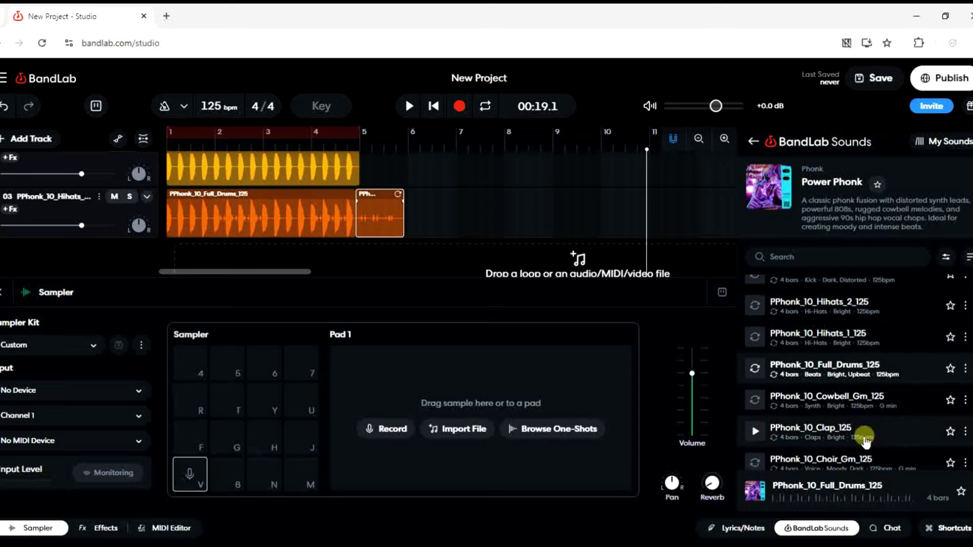
{"action": "left_click_drag", "start_coordinate": [809, 431], "coordinate": [185, 251]}
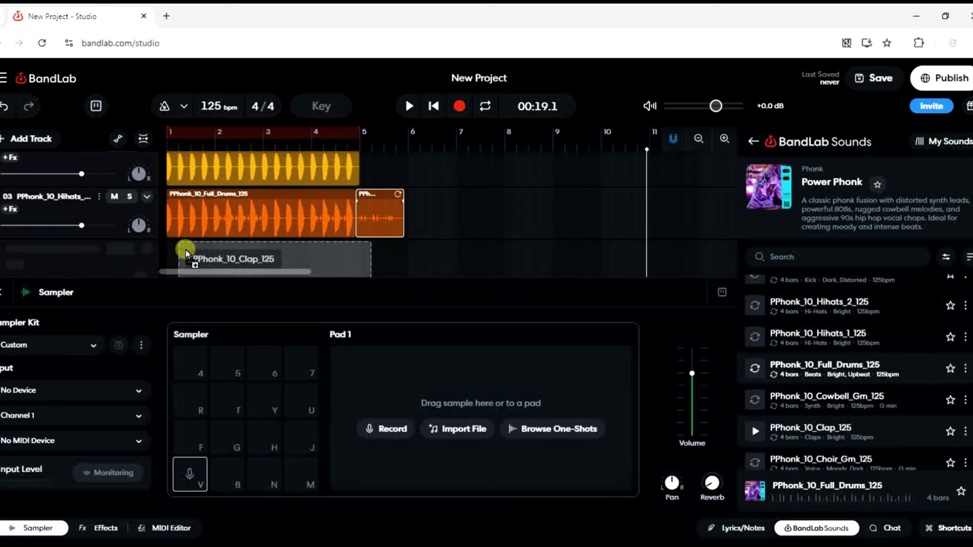
{"action": "left_click_drag", "start_coordinate": [186, 250], "coordinate": [172, 249]}
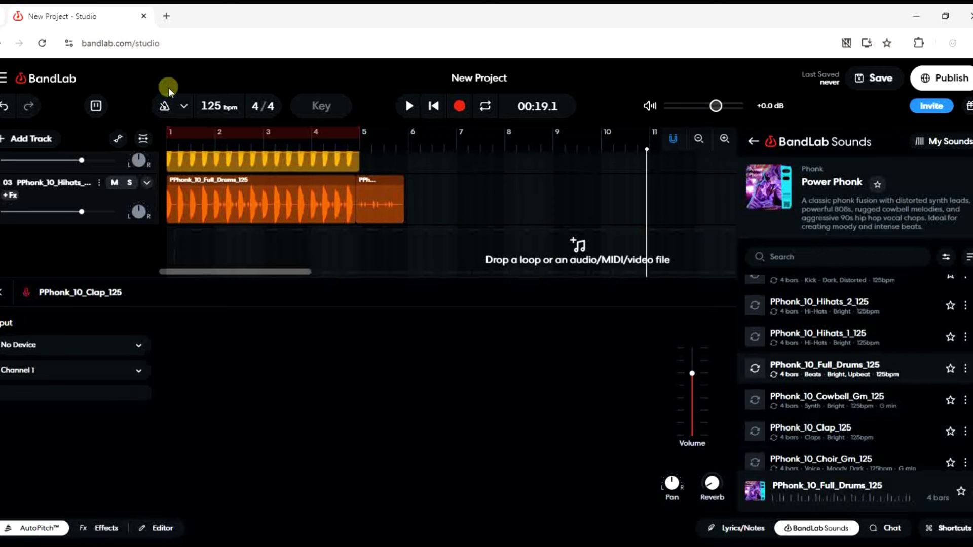
{"action": "left_click", "coordinate": [409, 106]}
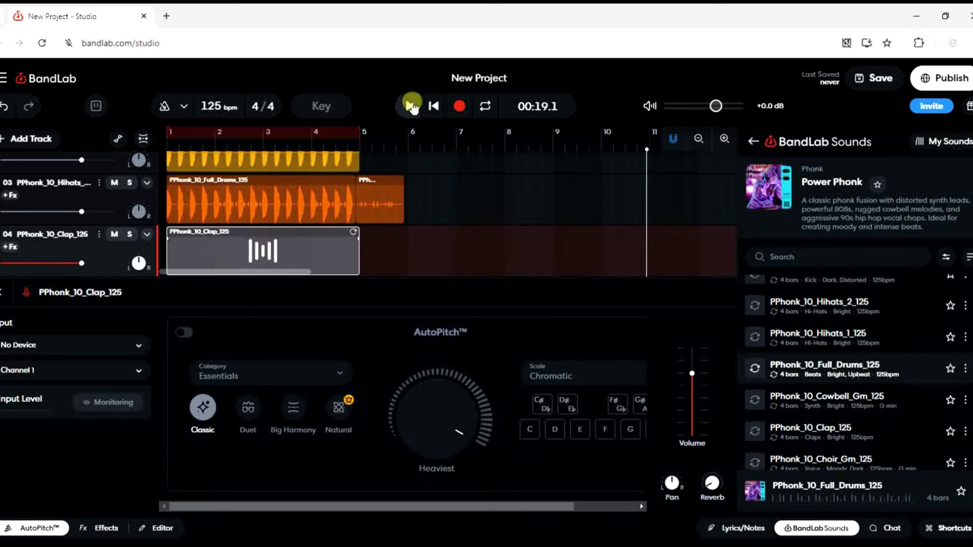
{"action": "left_click", "coordinate": [410, 106]}
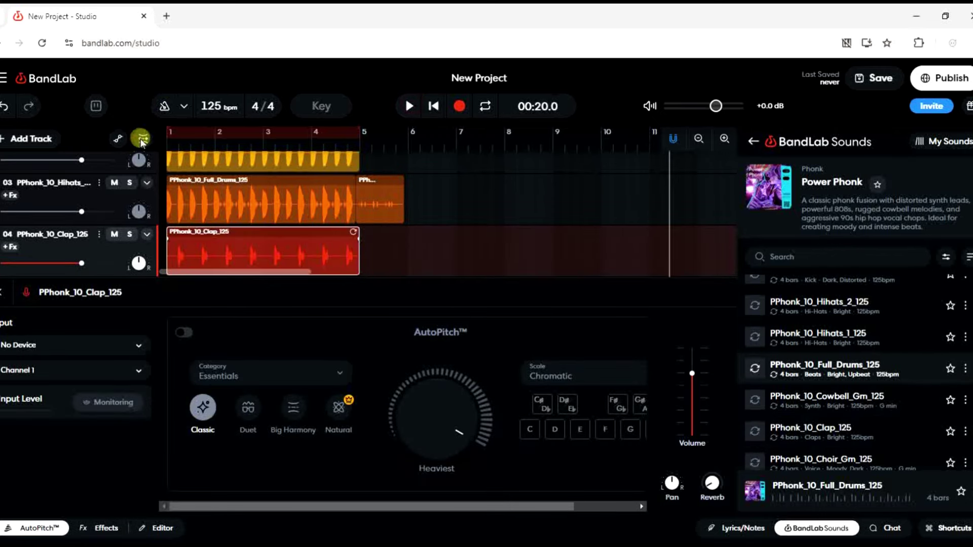
{"action": "left_click_drag", "start_coordinate": [673, 186], "coordinate": [141, 212]}
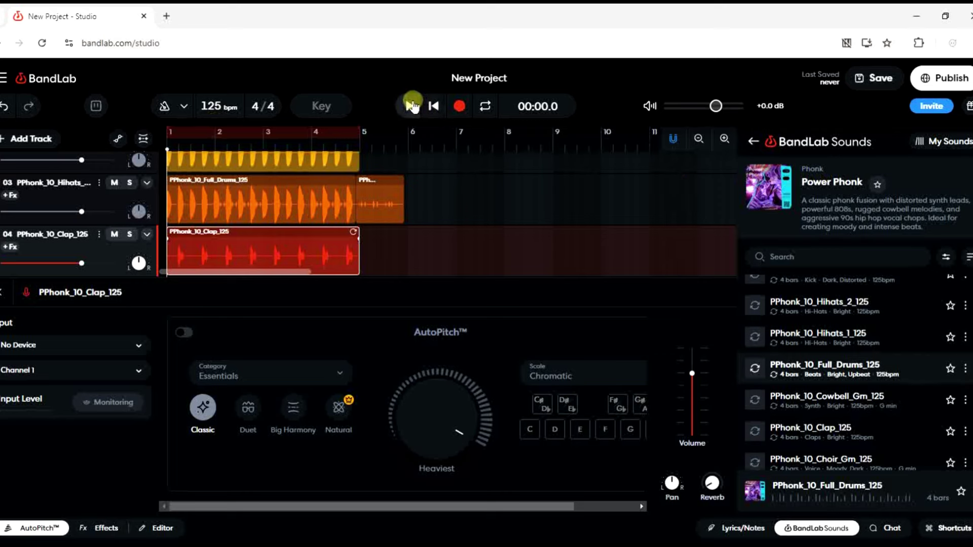
{"action": "left_click", "coordinate": [409, 106]}
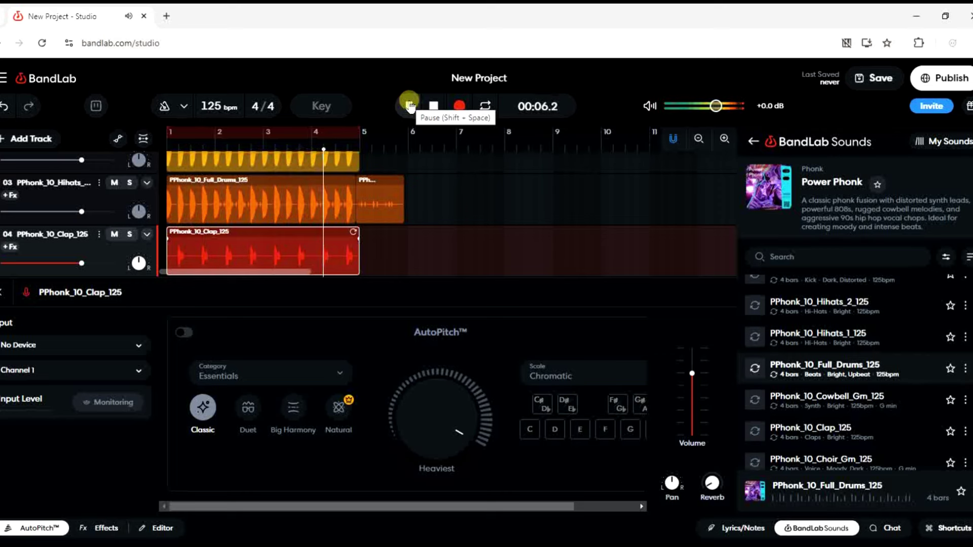
{"action": "left_click", "coordinate": [409, 106]}
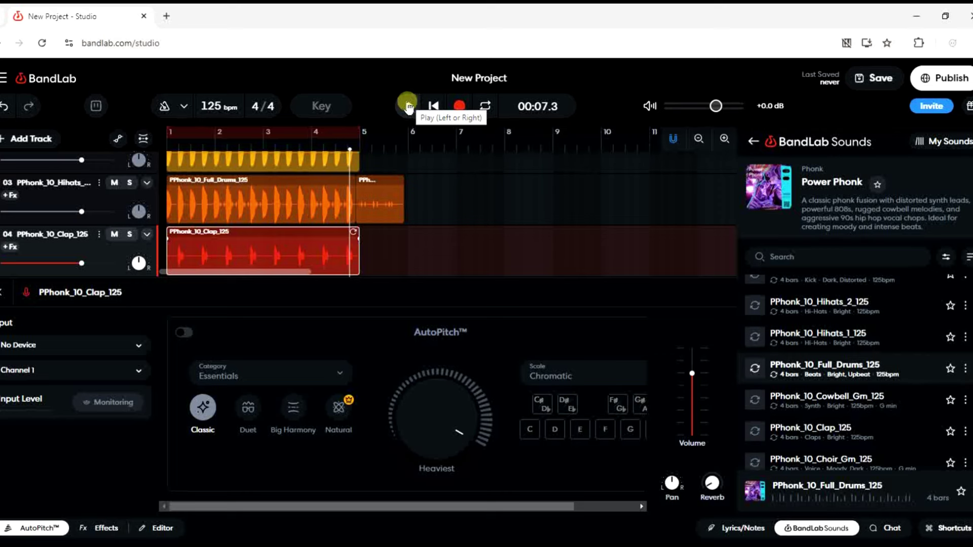
{"action": "left_click", "coordinate": [6, 107]}
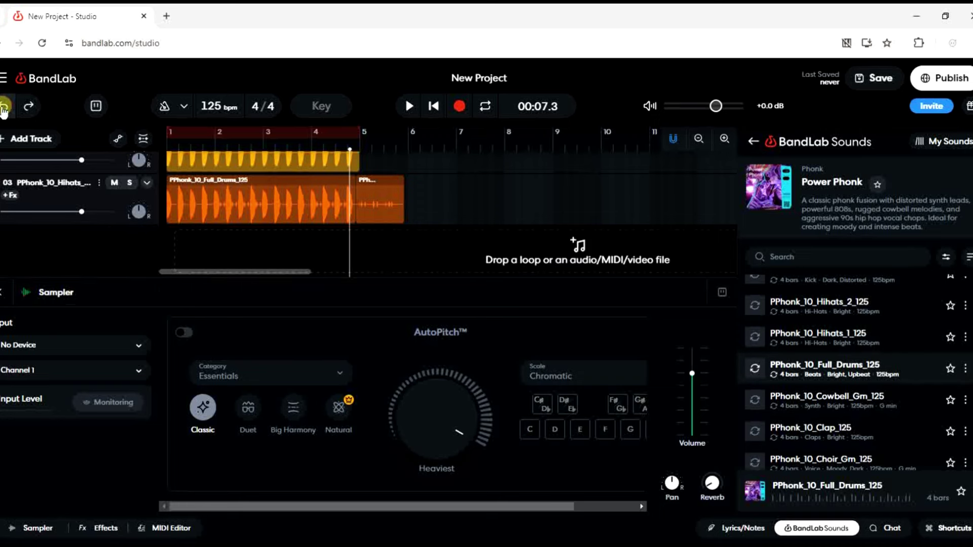
{"action": "left_click", "coordinate": [29, 105]}
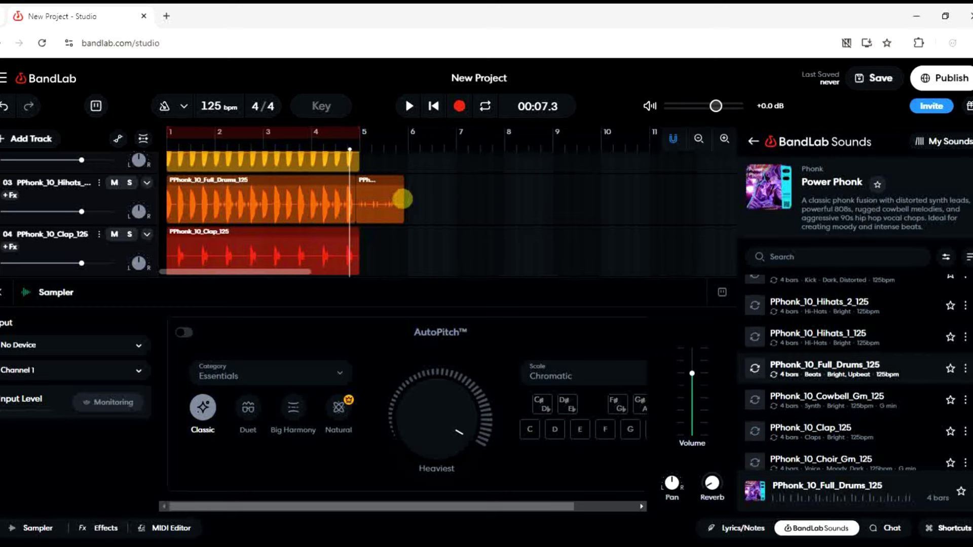
Shorten the leftover drums clip's right edge and move the playhead to just after bar 4.
{"action": "mouse_move", "coordinate": [402, 199]}
{"action": "left_mouse_down"}
{"action": "mouse_move", "coordinate": [376, 200]}
{"action": "mouse_move", "coordinate": [400, 199]}
{"action": "left_mouse_up"}
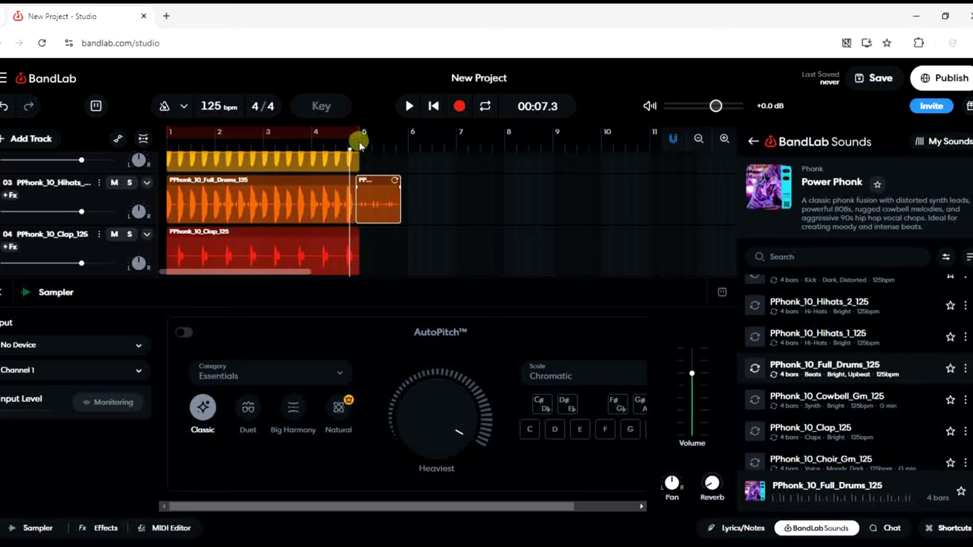
{"action": "left_click_drag", "start_coordinate": [355, 146], "coordinate": [356, 148]}
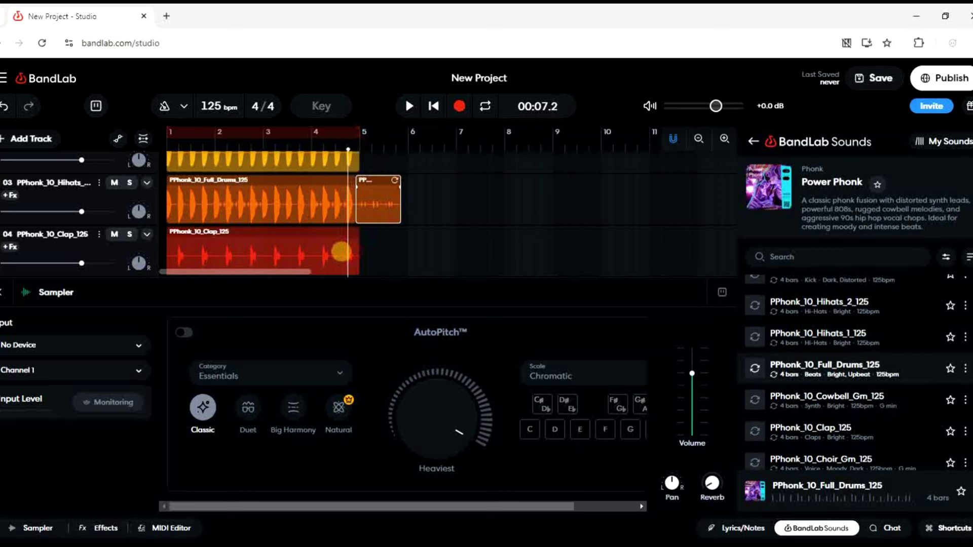
{"action": "mouse_move", "coordinate": [356, 251]}
{"action": "left_mouse_down"}
{"action": "mouse_move", "coordinate": [304, 245]}
{"action": "mouse_move", "coordinate": [361, 251]}
{"action": "left_mouse_up"}
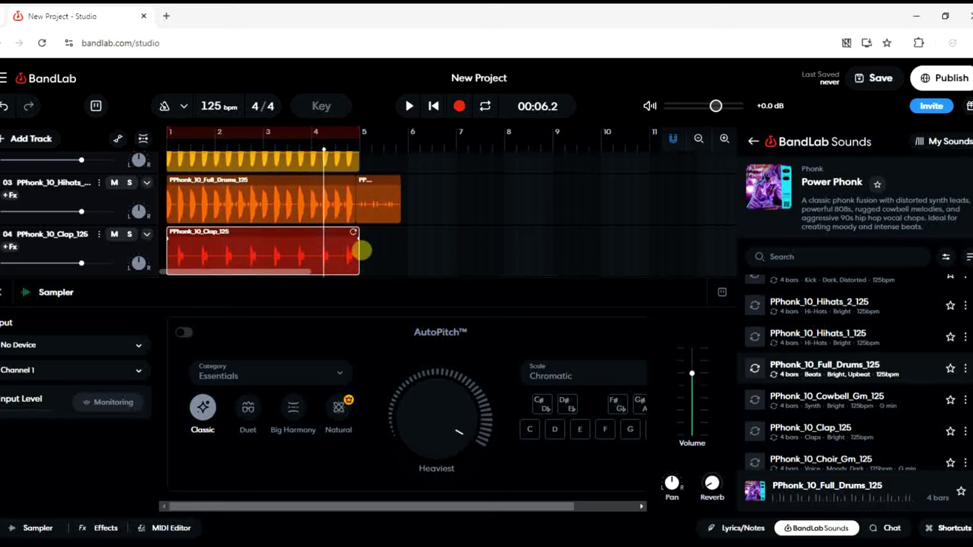